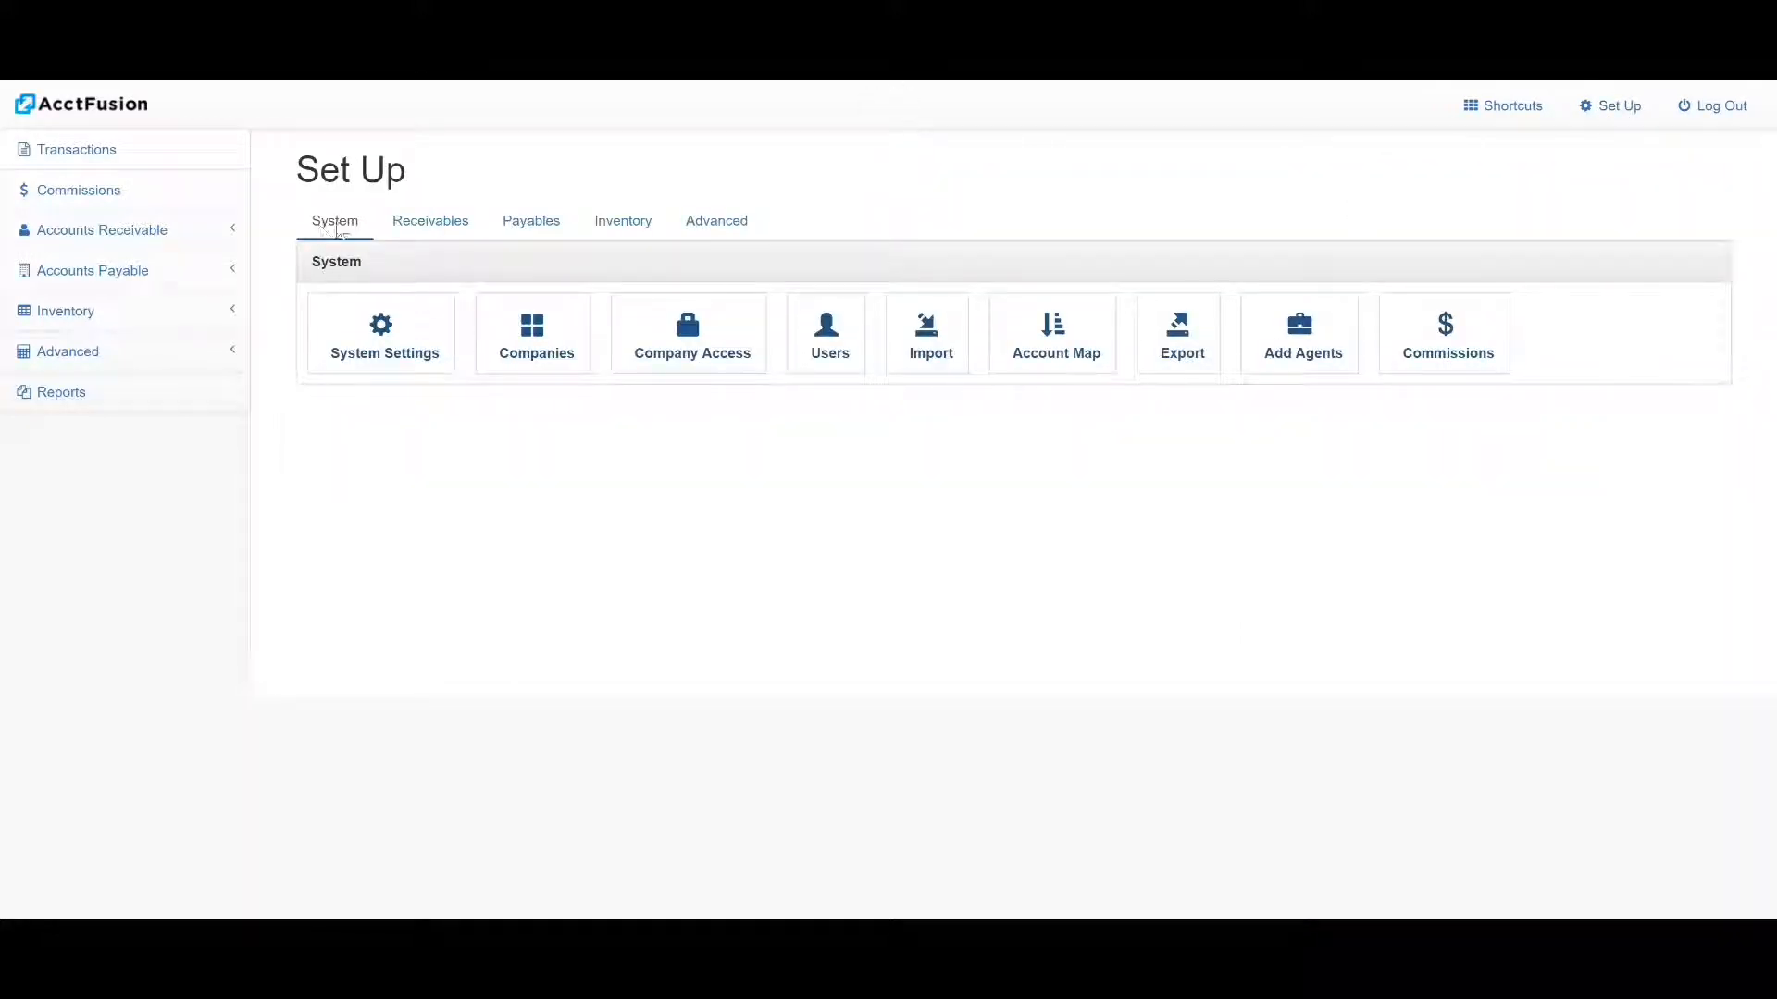
Open the system's commission setup, look through the agents and teams lists, and return to the commission plans.
left_click(1447, 347)
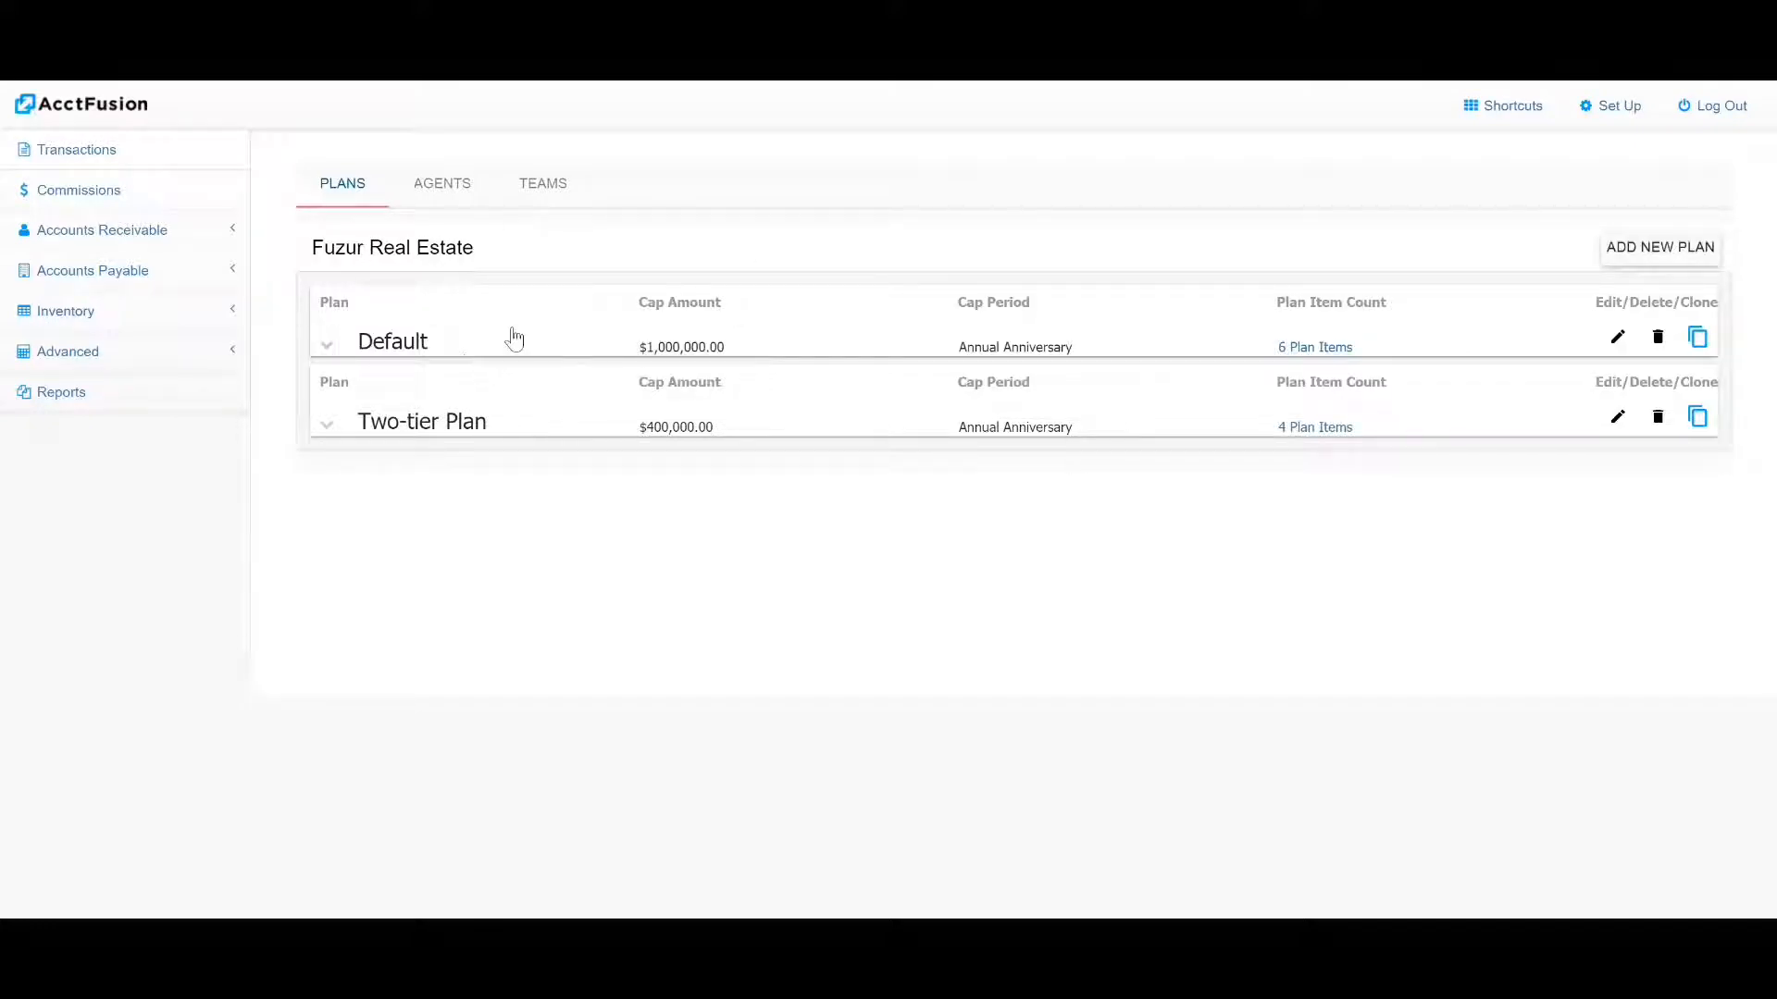
left_click(447, 200)
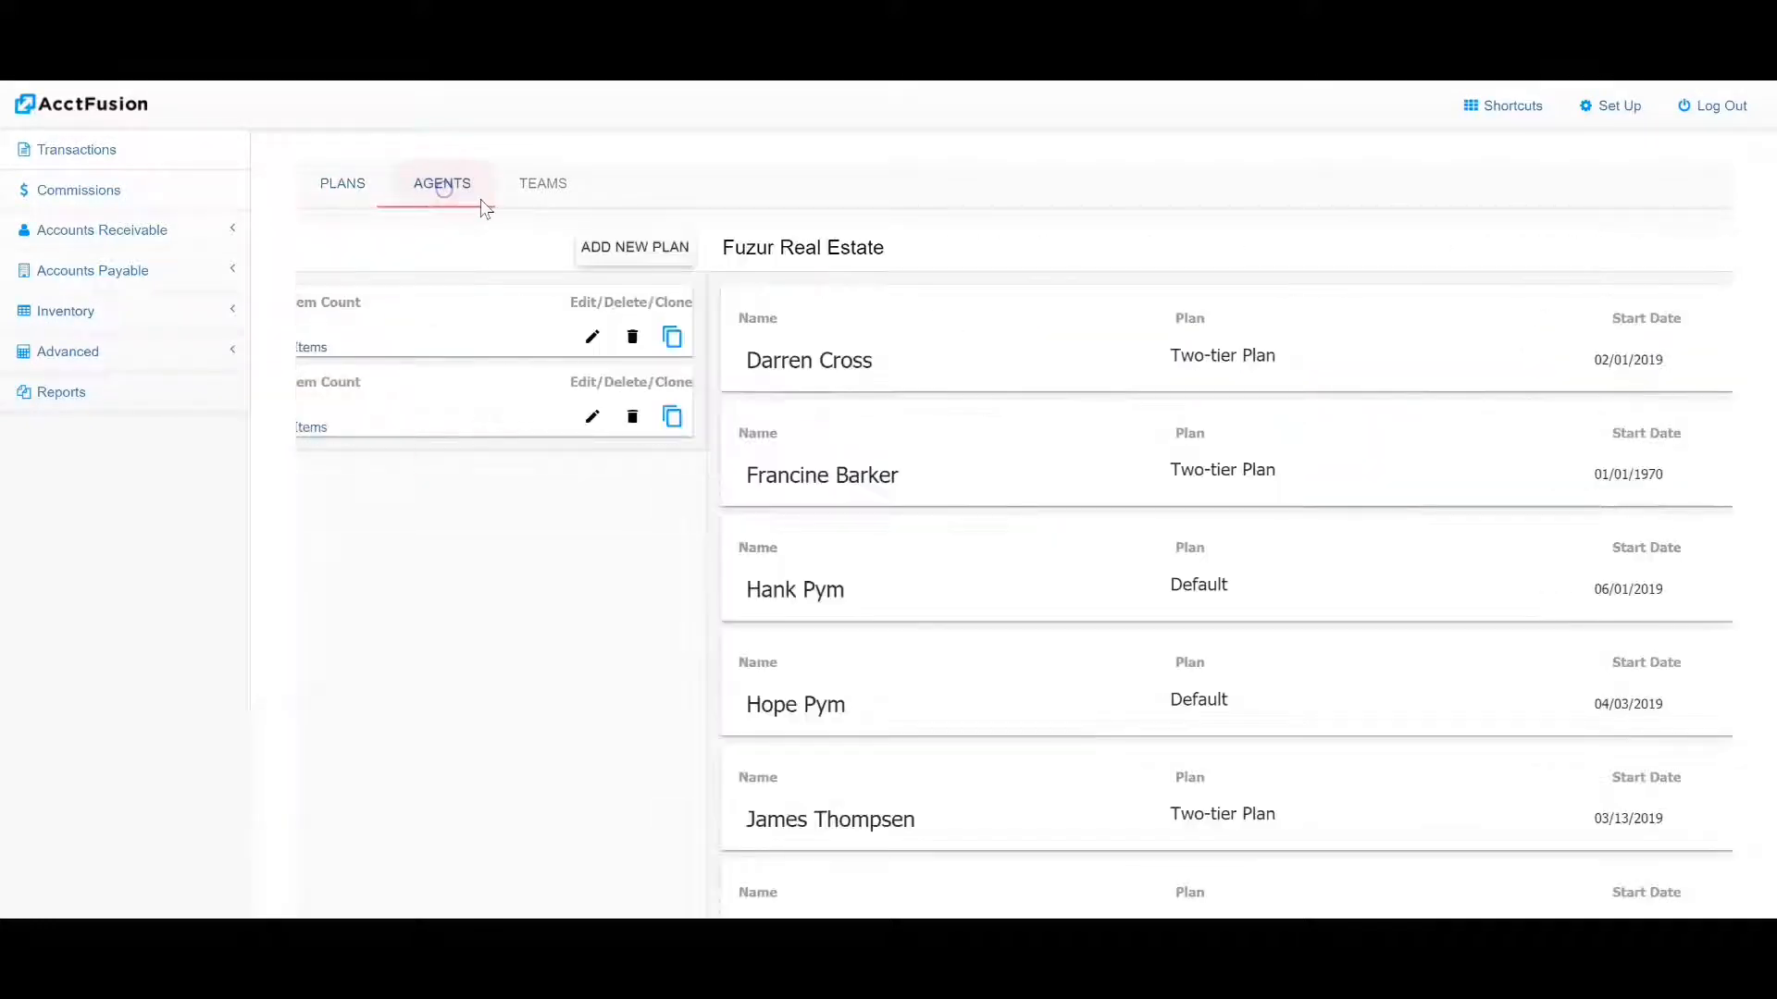
left_click(546, 190)
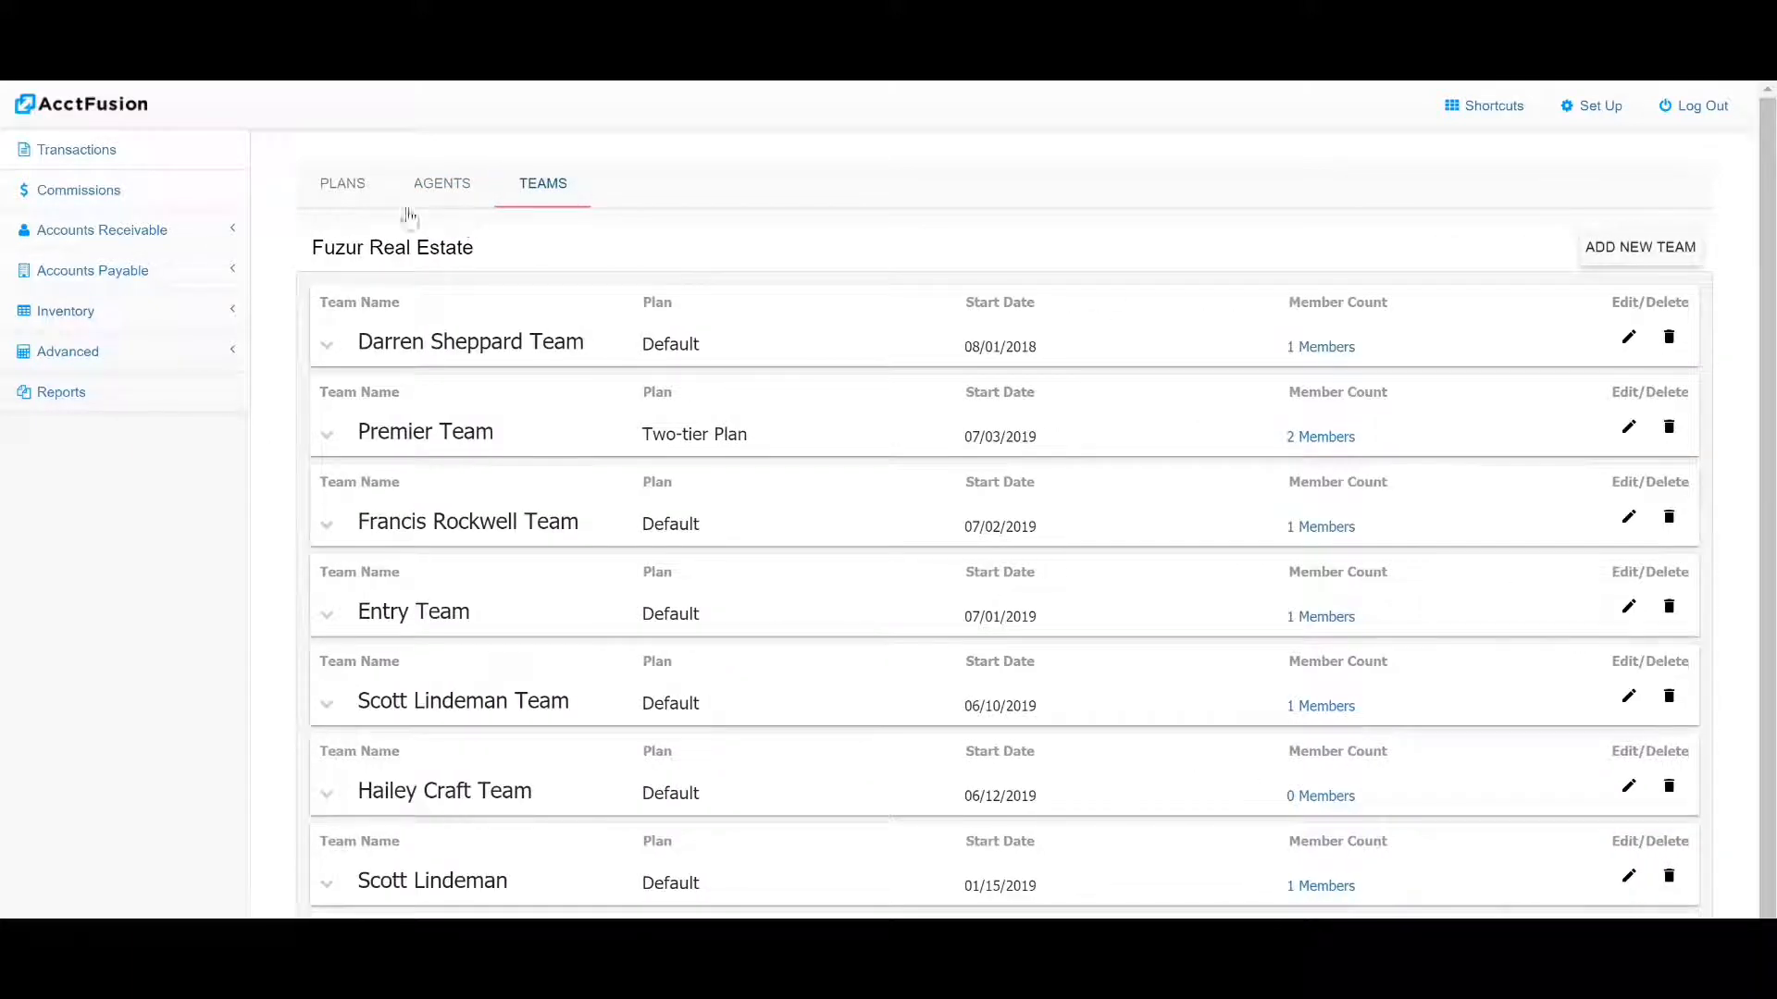
left_click(351, 196)
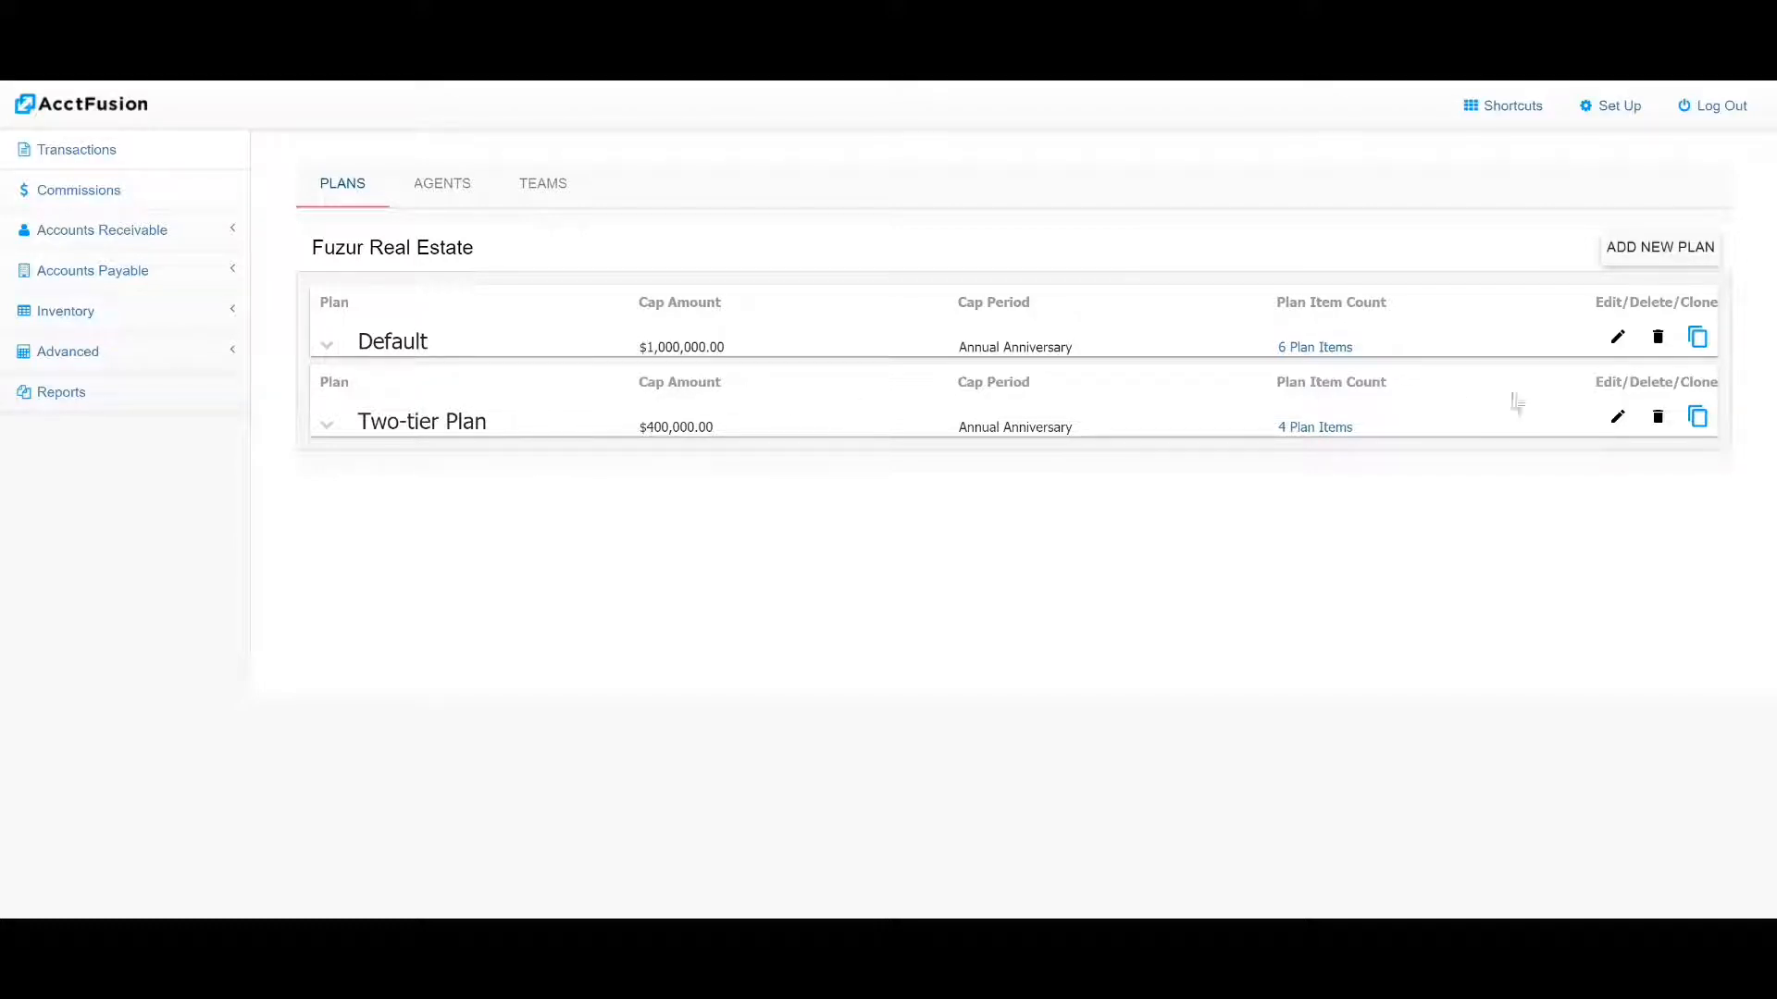
Edit the Two-tier Plan, choose Annual Anniversary as its cap period, and save the plan.
left_click(1618, 416)
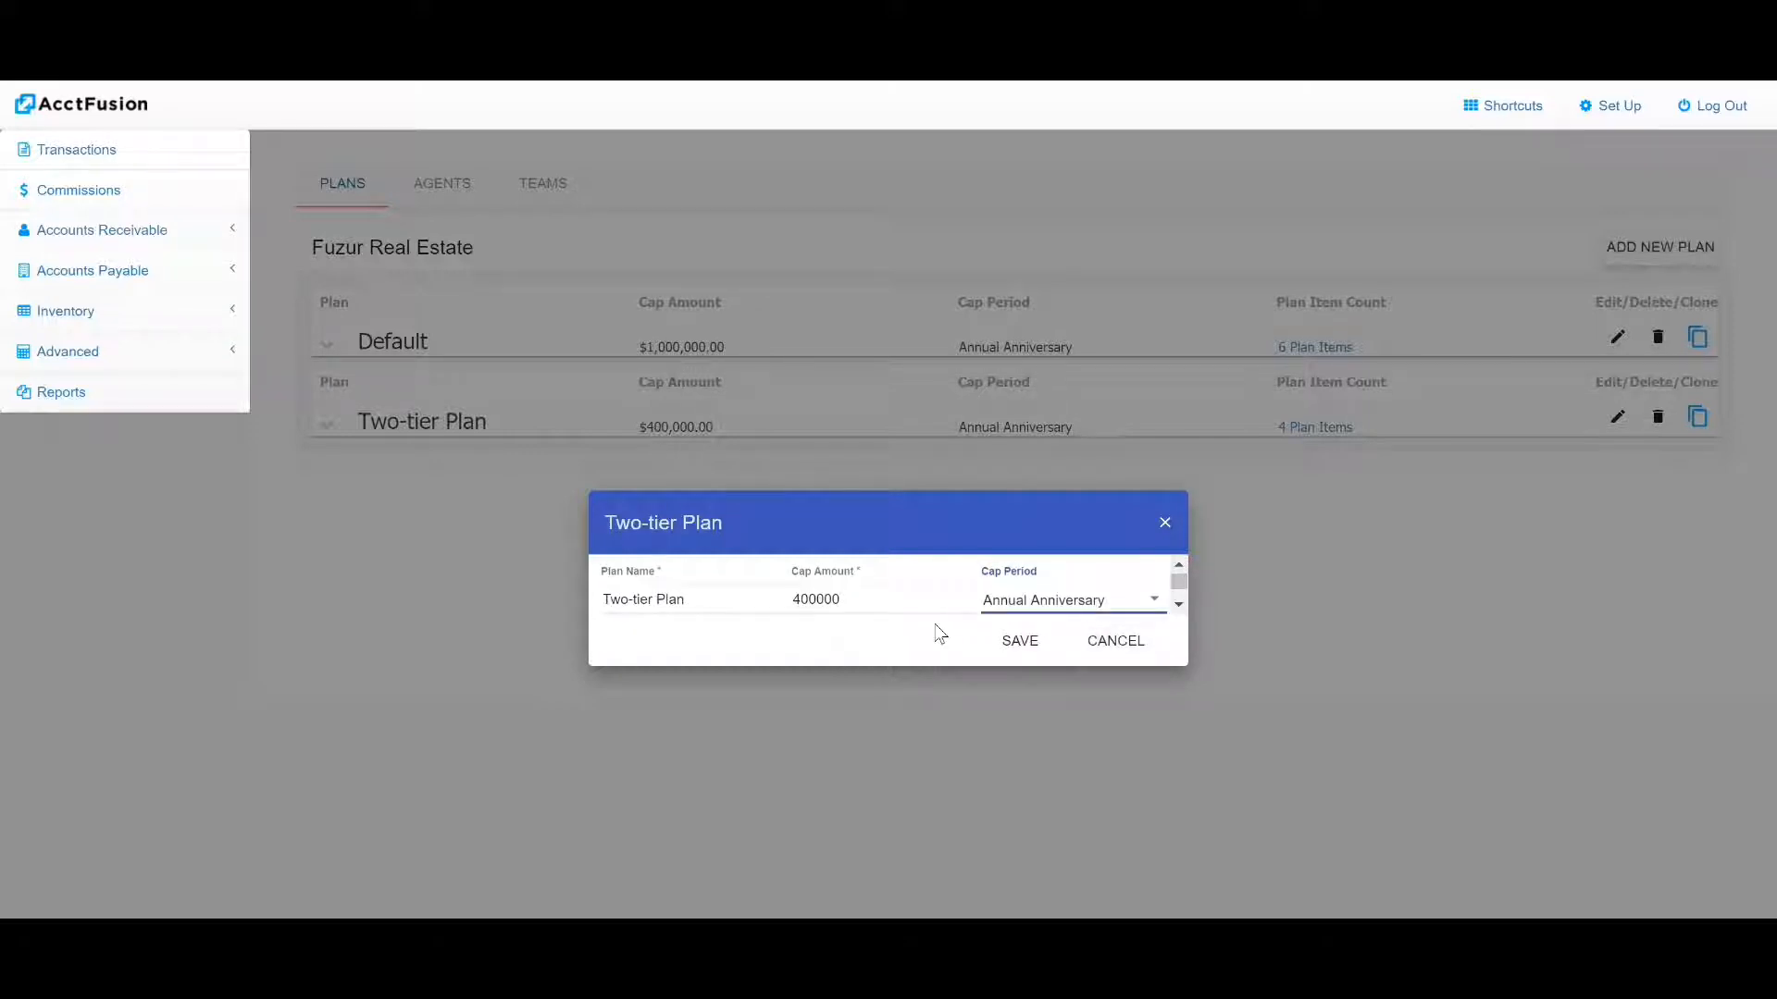
left_click(1089, 603)
scroll(1085, 694, "down", 3)
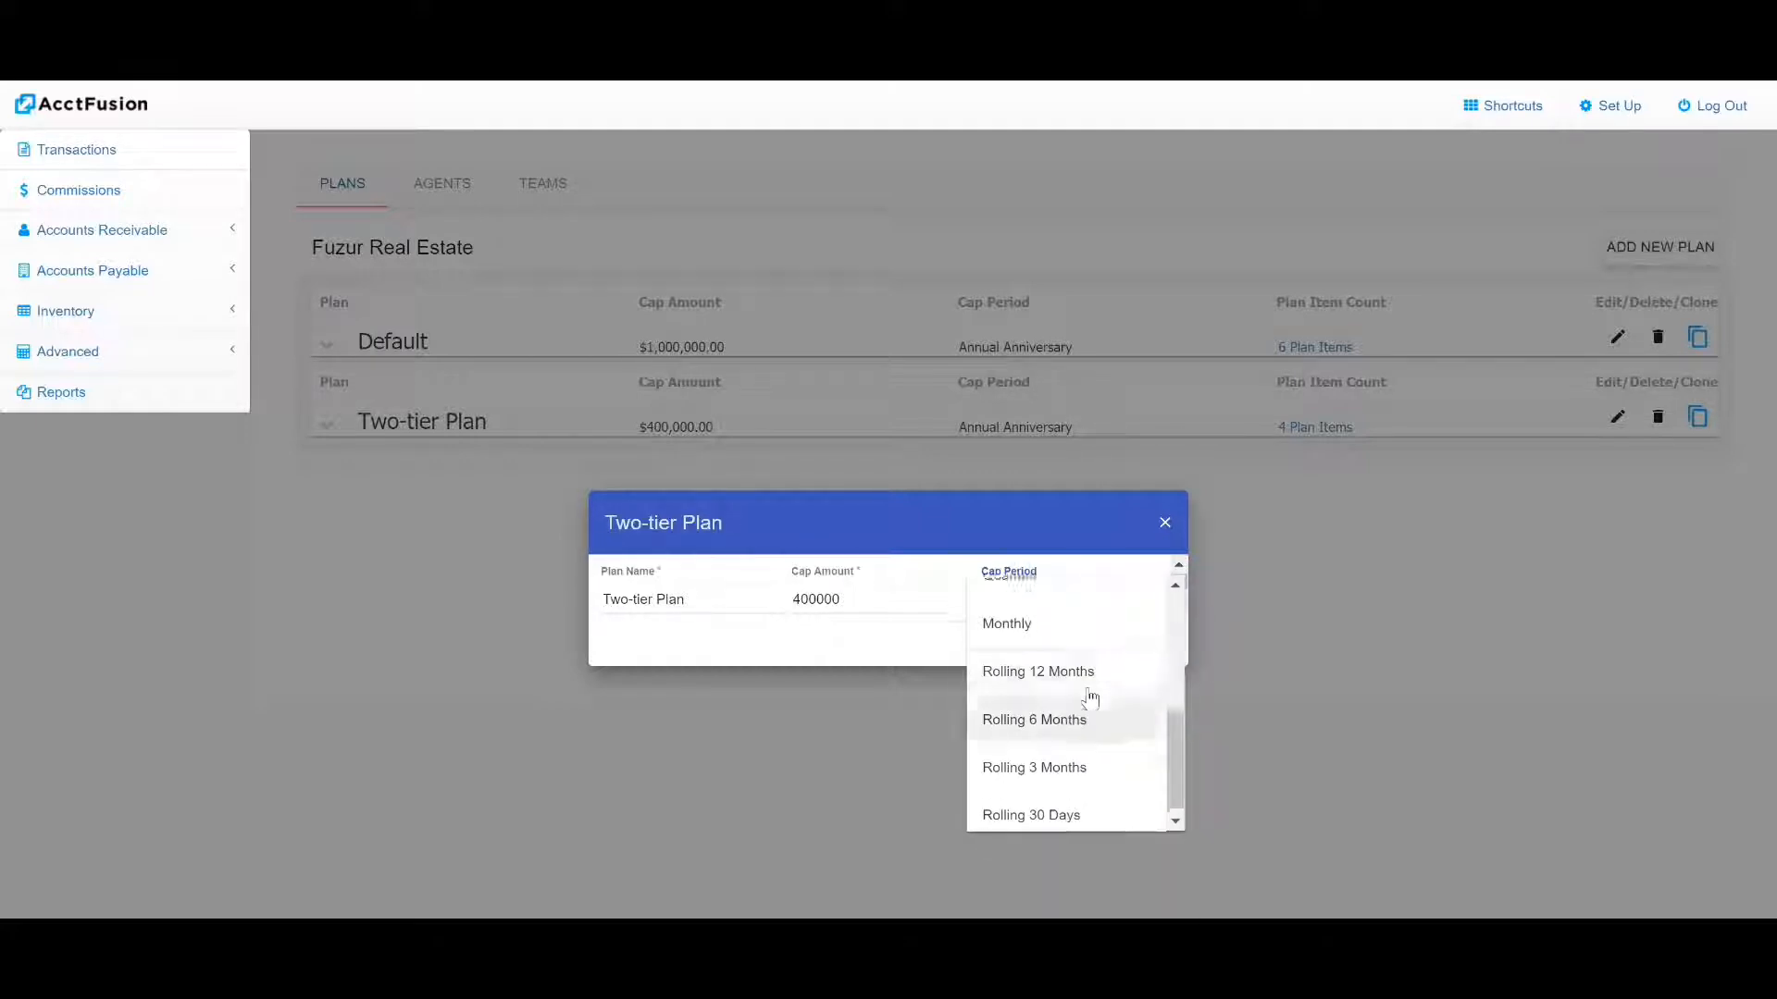
scroll(1089, 696, "up", 3)
left_click(1023, 602)
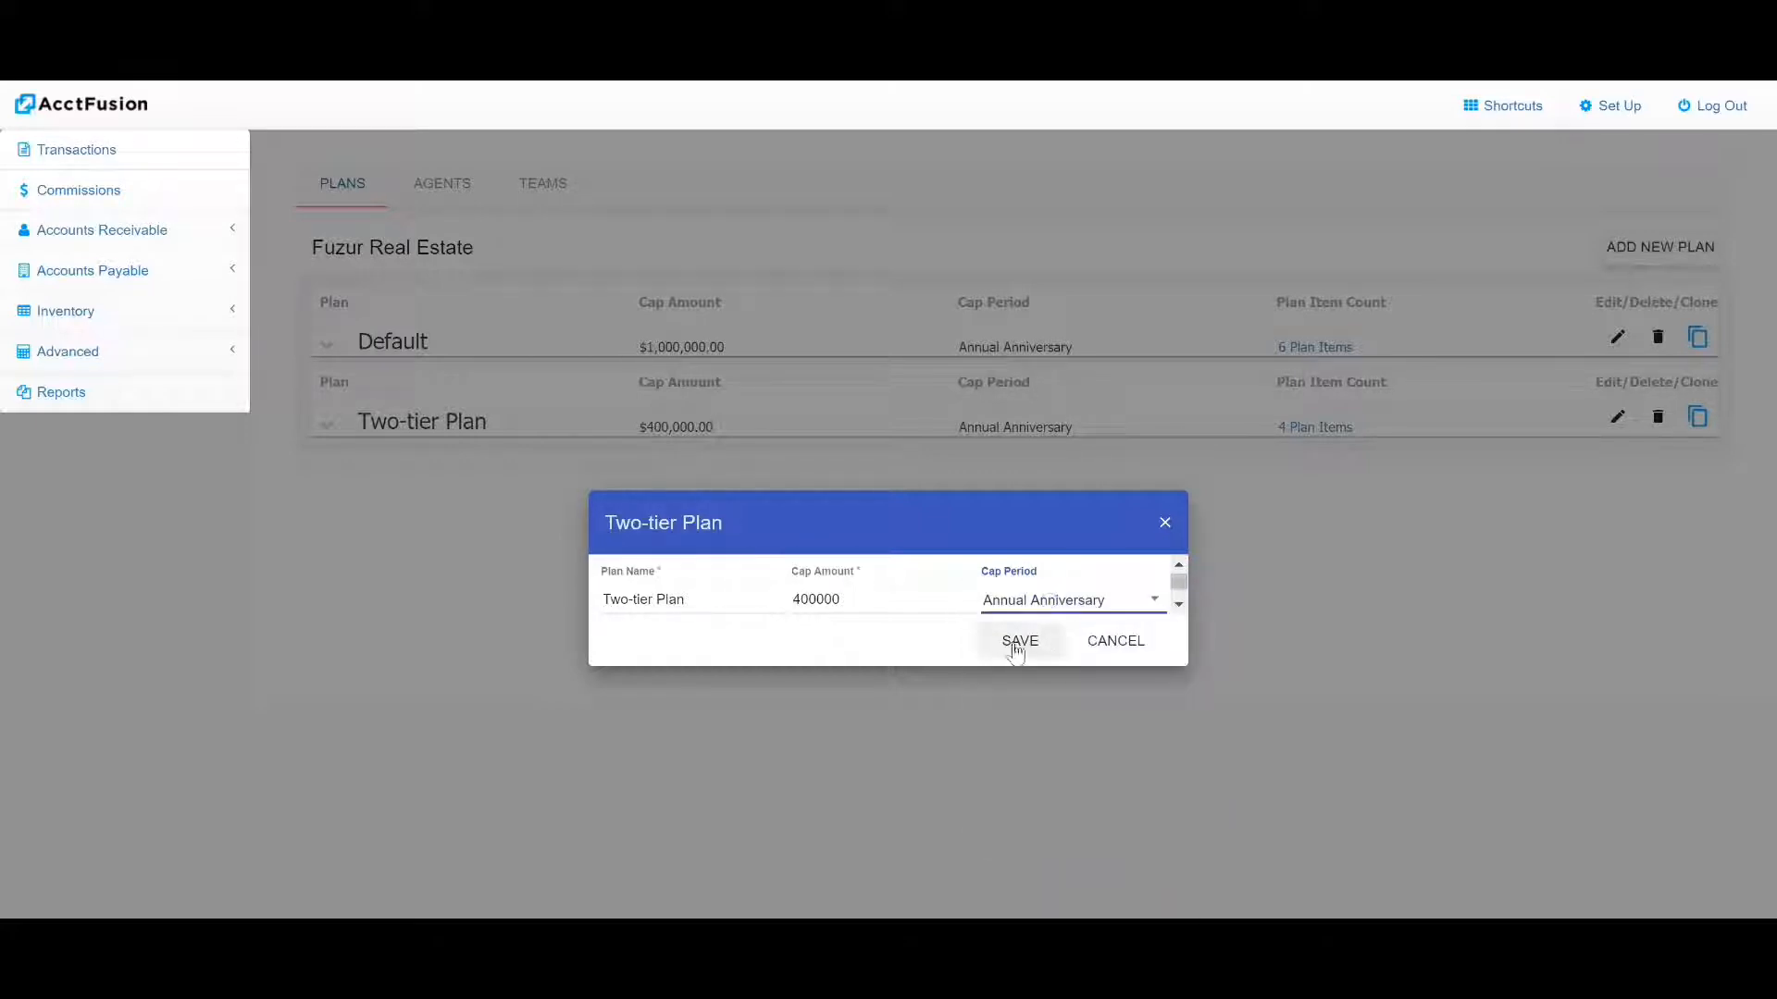
left_click(1018, 642)
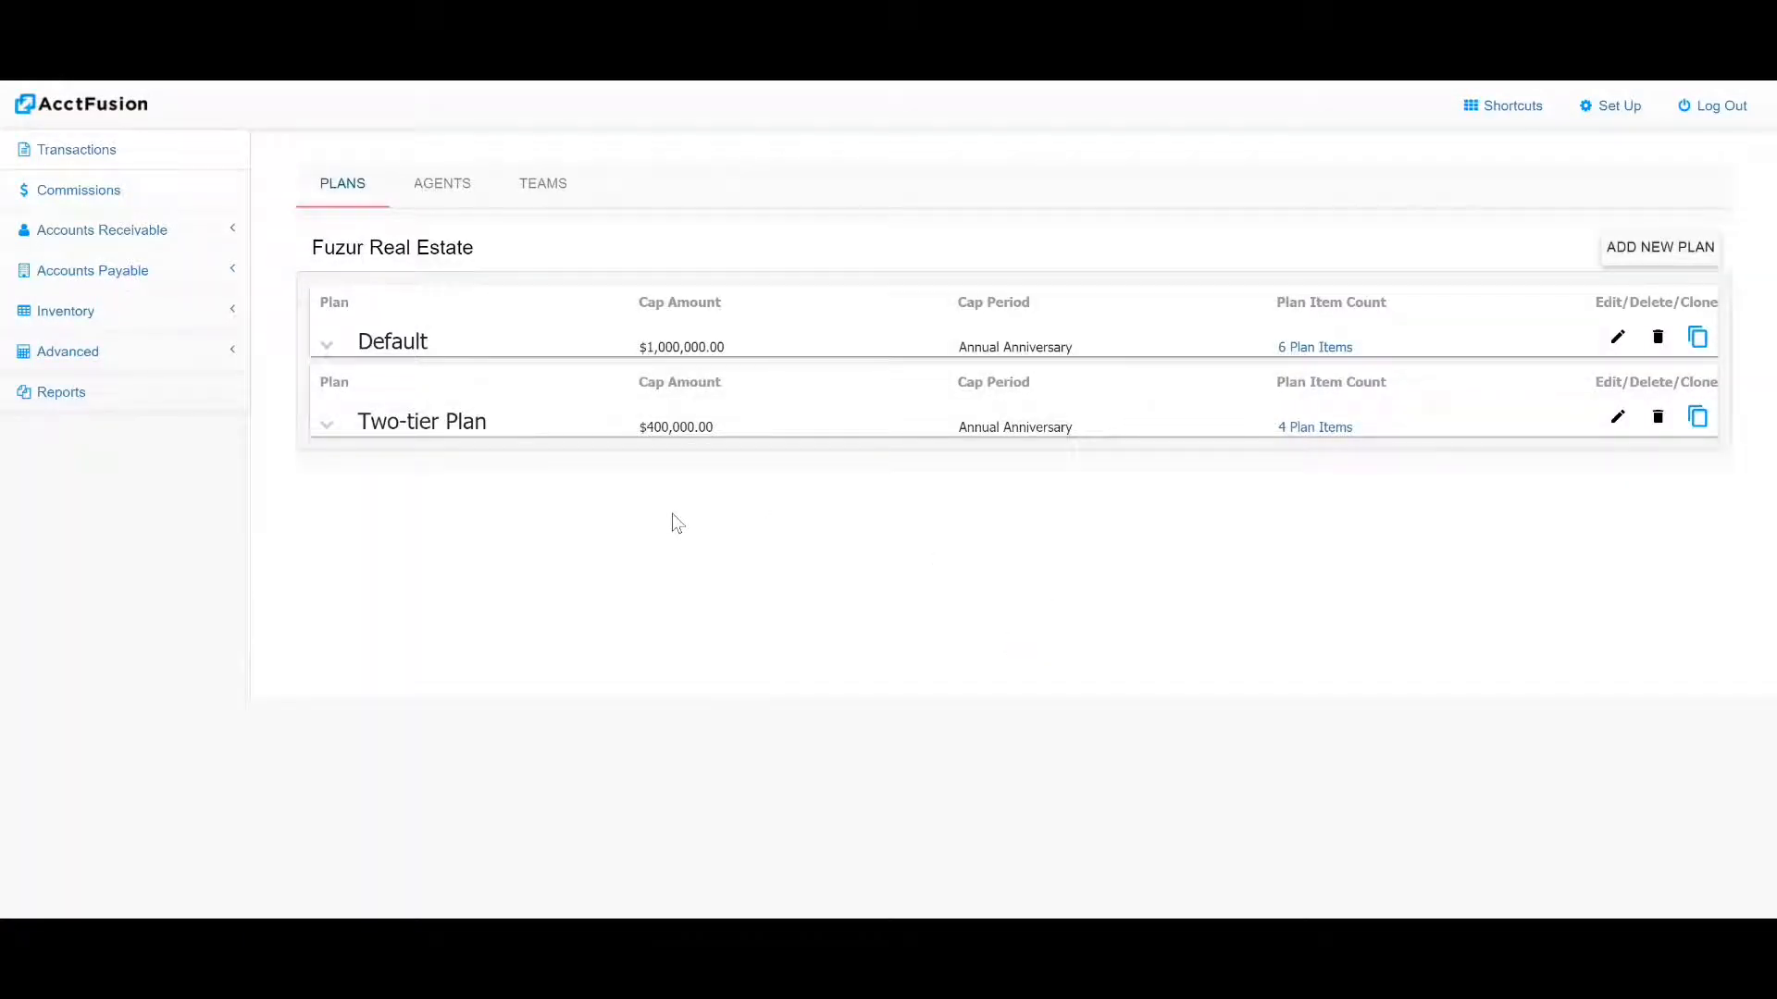
In the Two-tier Plan's 60/40 item, choose account 4000 - Commissions Income and apply the commission percentage to GCI.
left_click(325, 424)
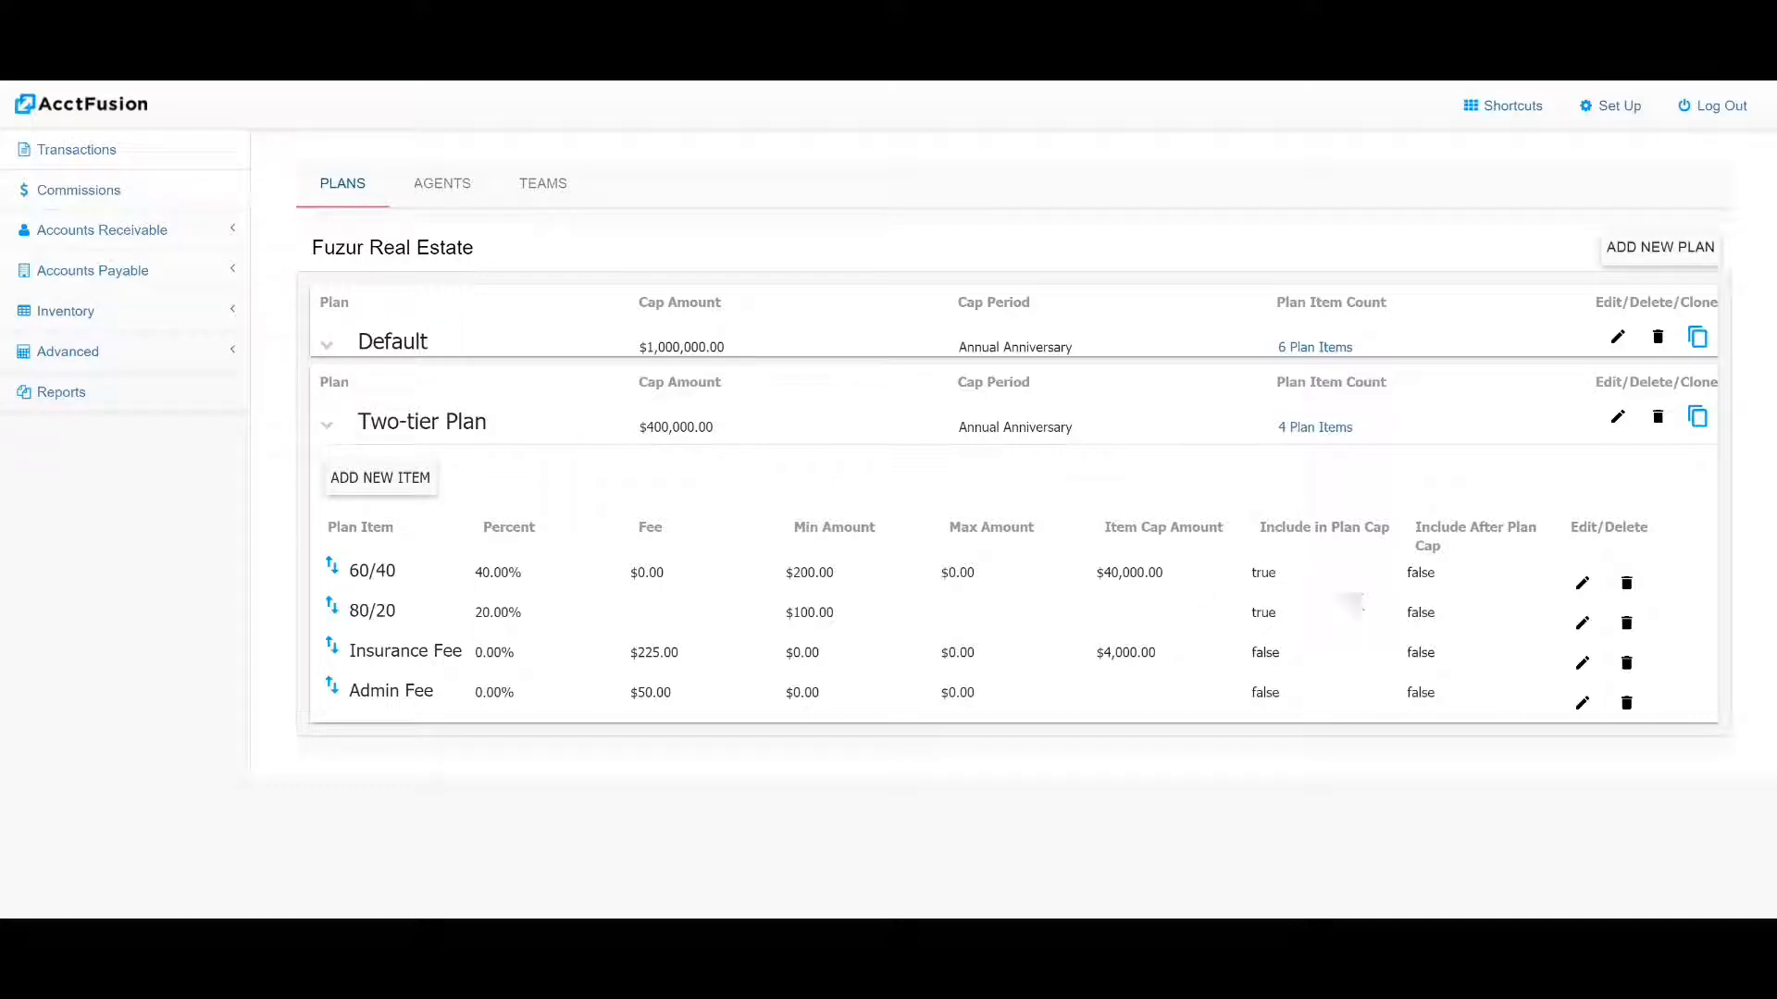
left_click(1582, 583)
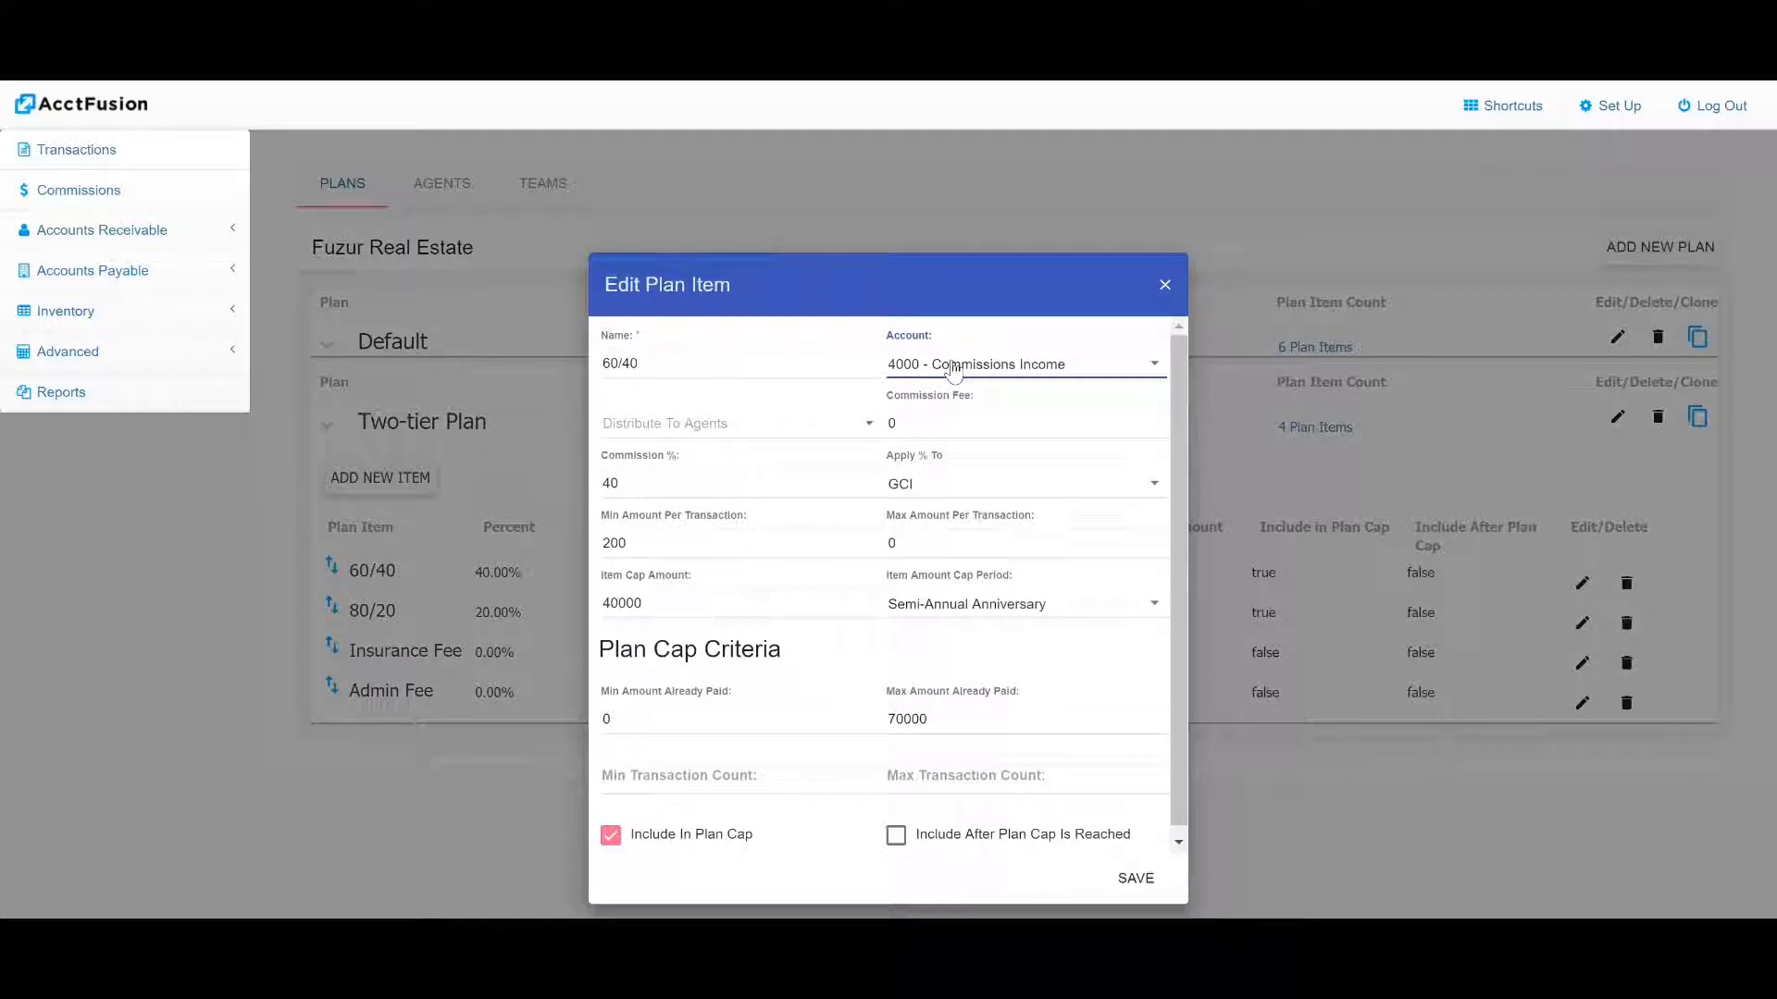
left_click(1080, 366)
scroll(1071, 365, "down", 2)
scroll(1059, 365, "up", 2)
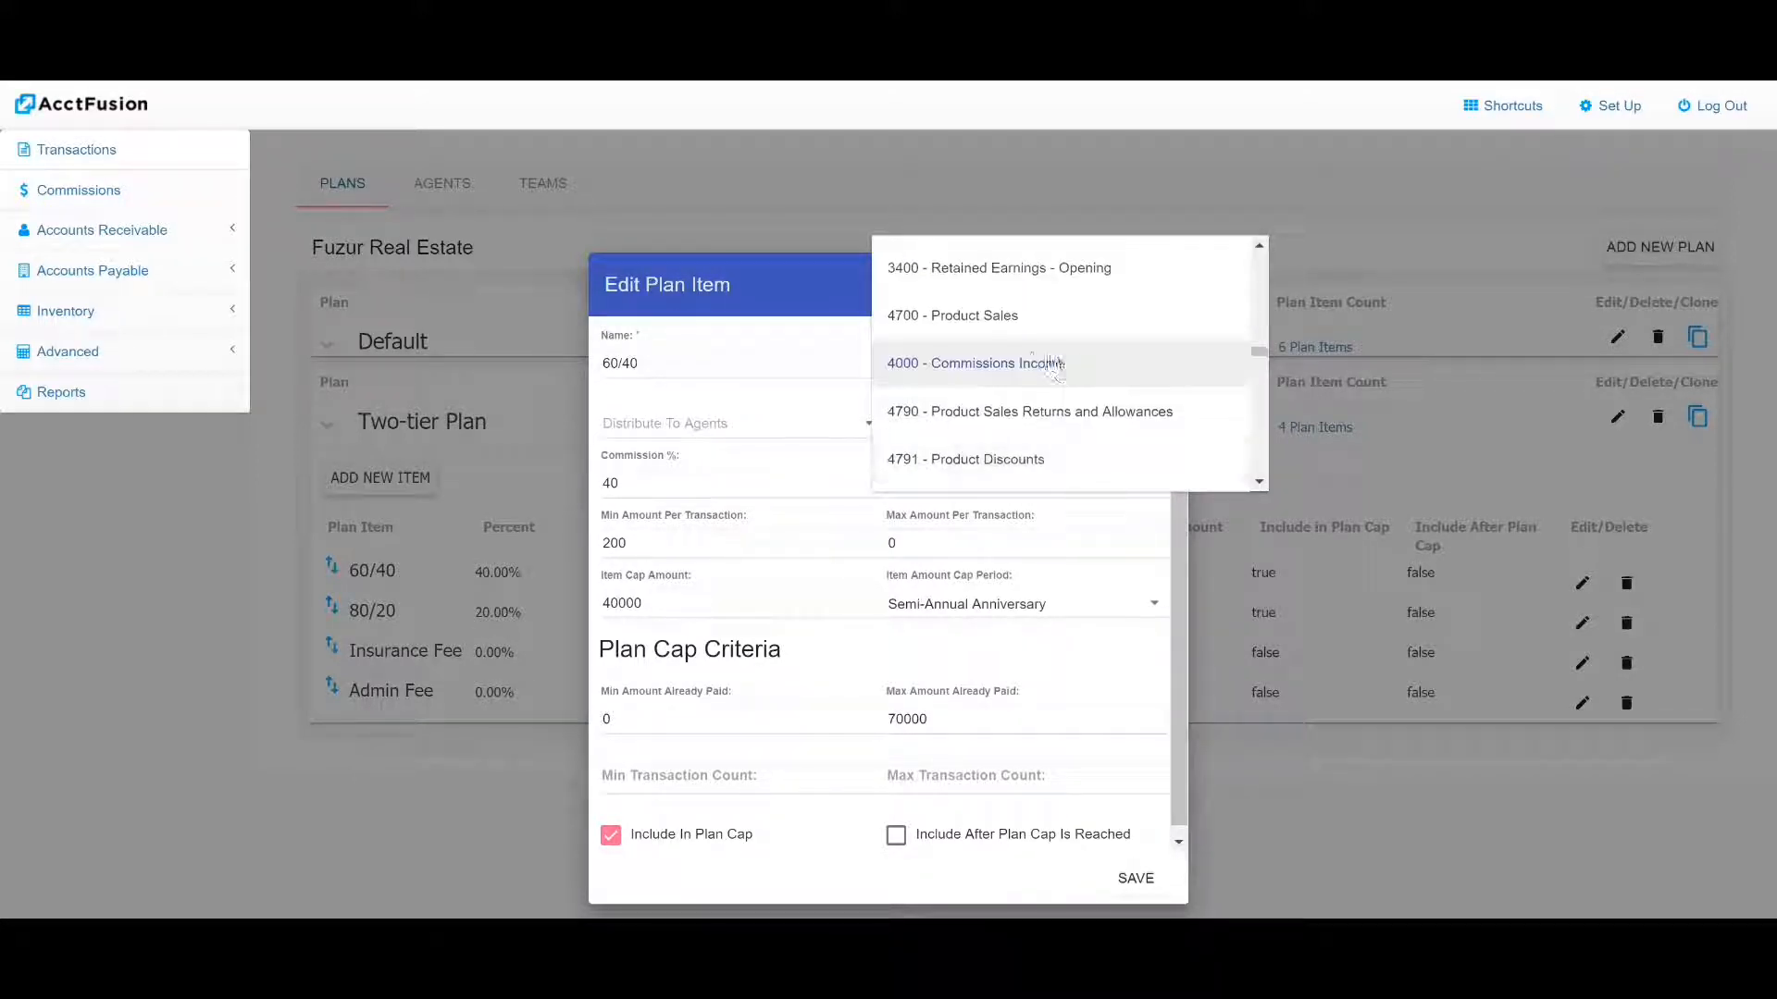
left_click(1053, 364)
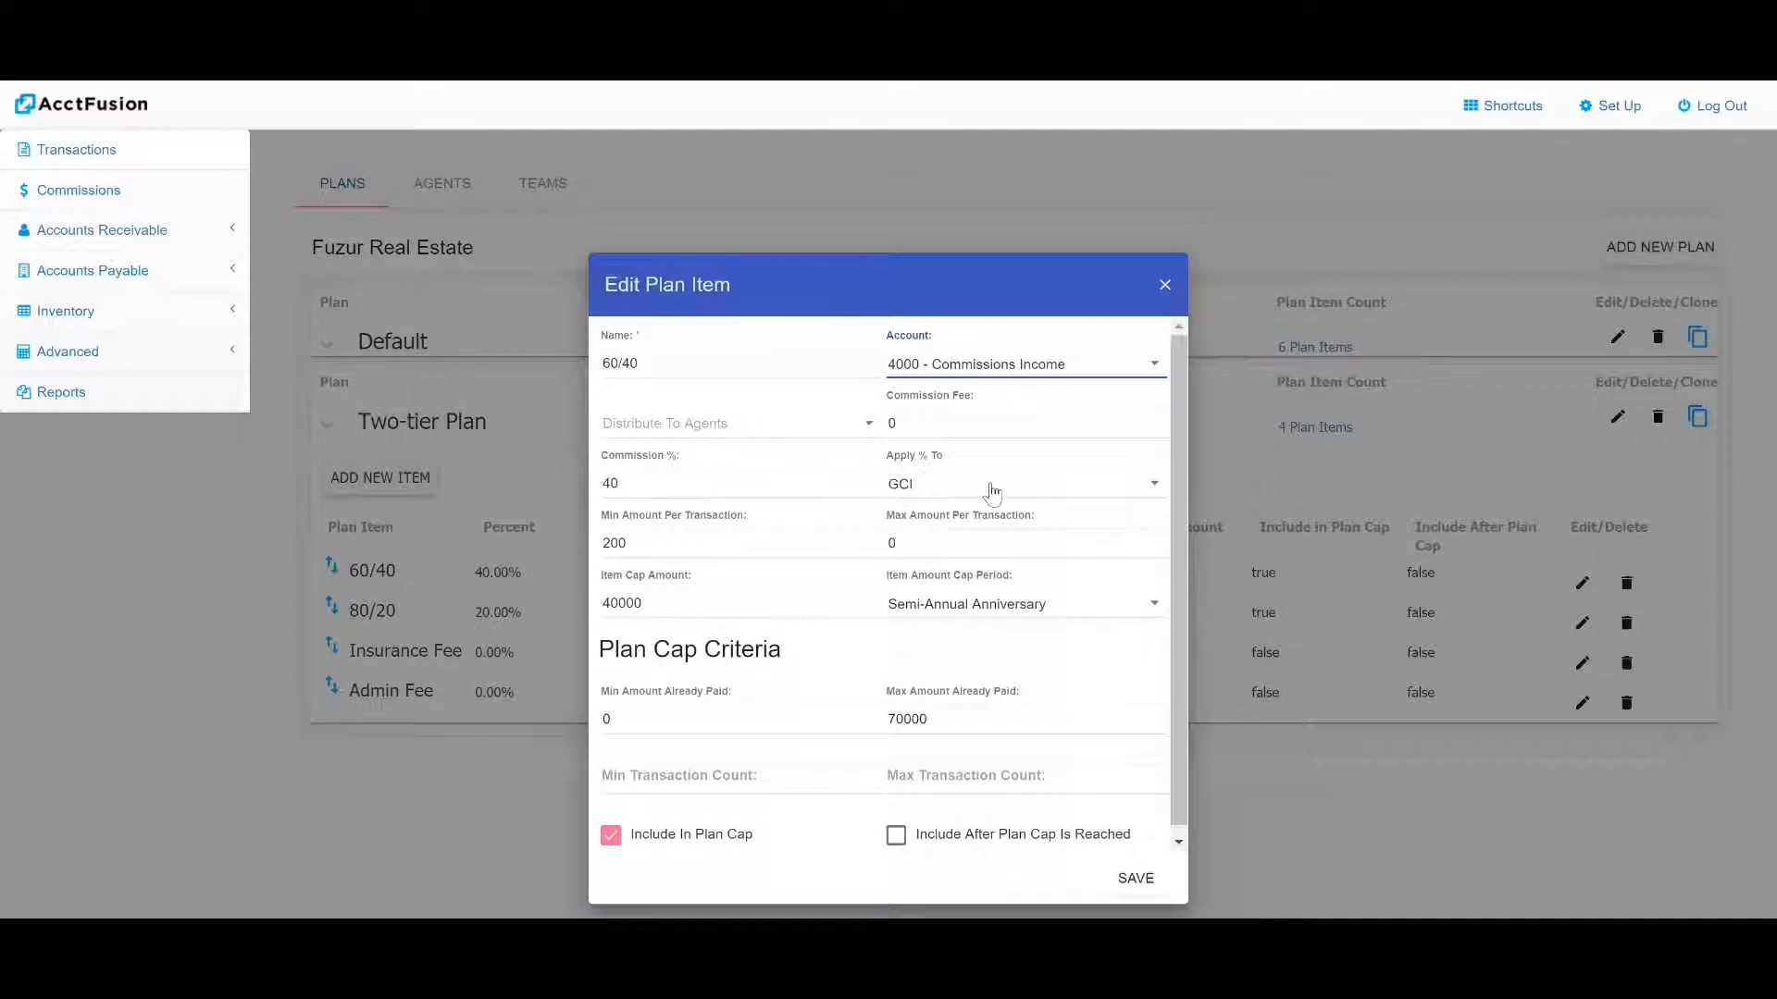
left_click(942, 489)
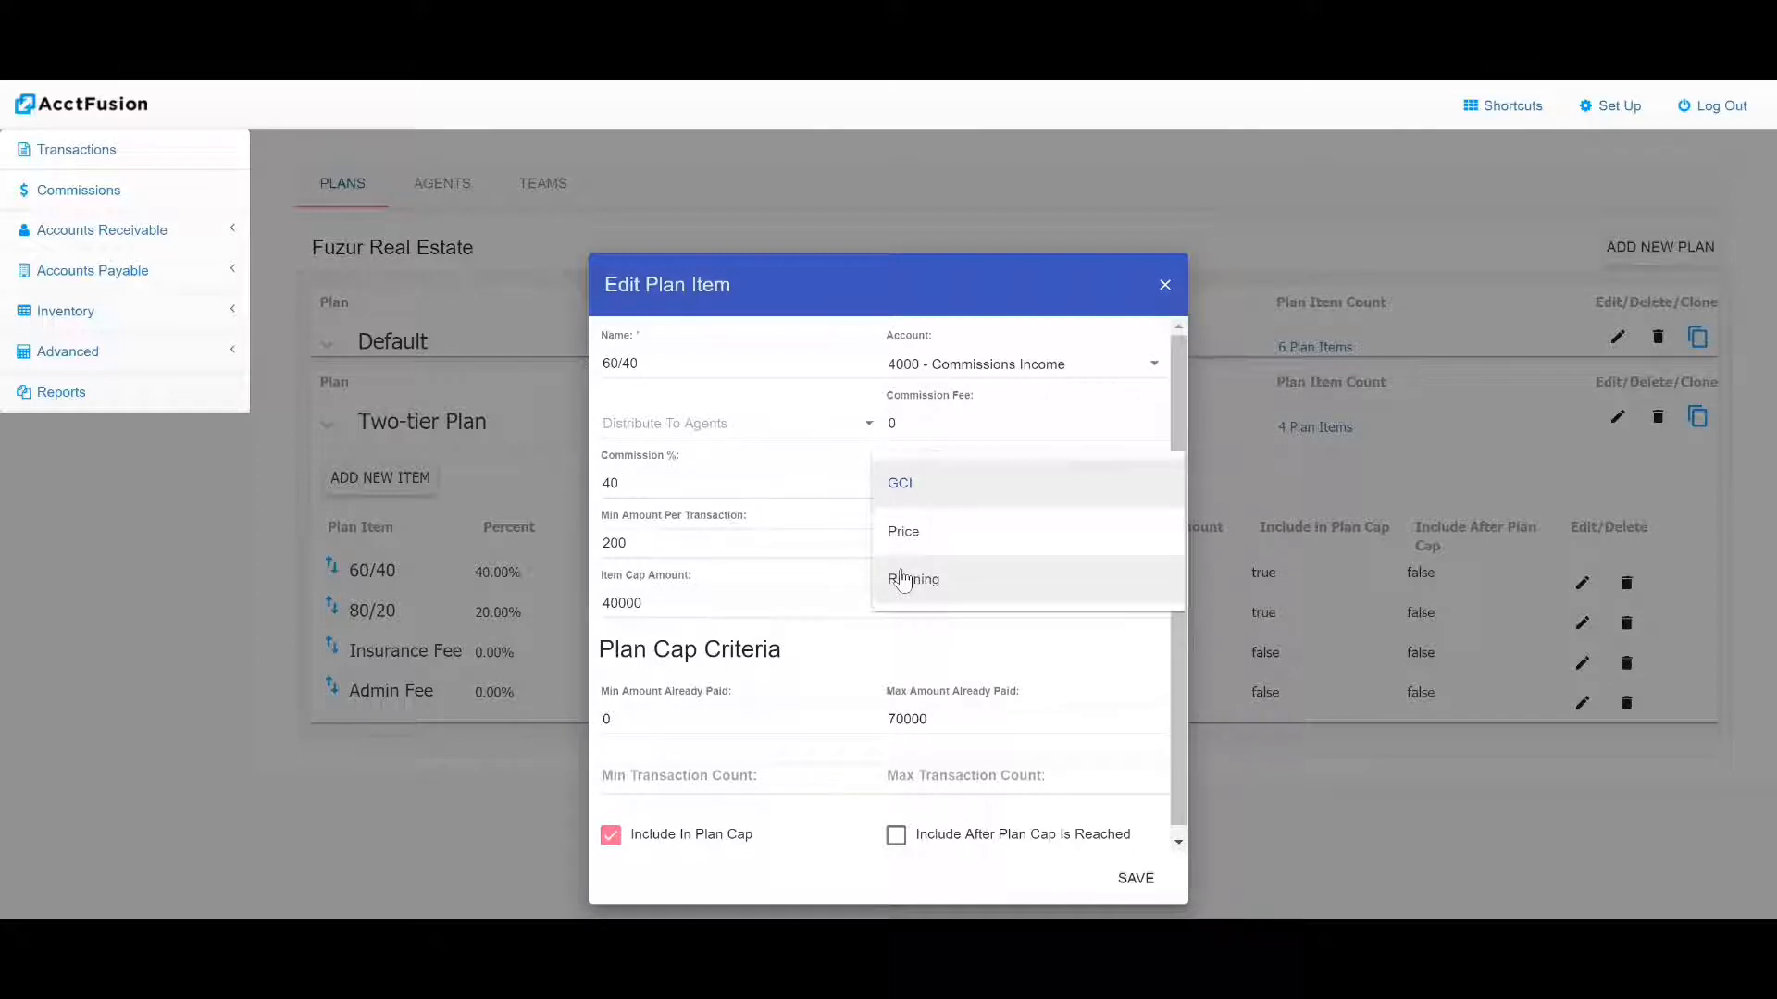
left_click(914, 497)
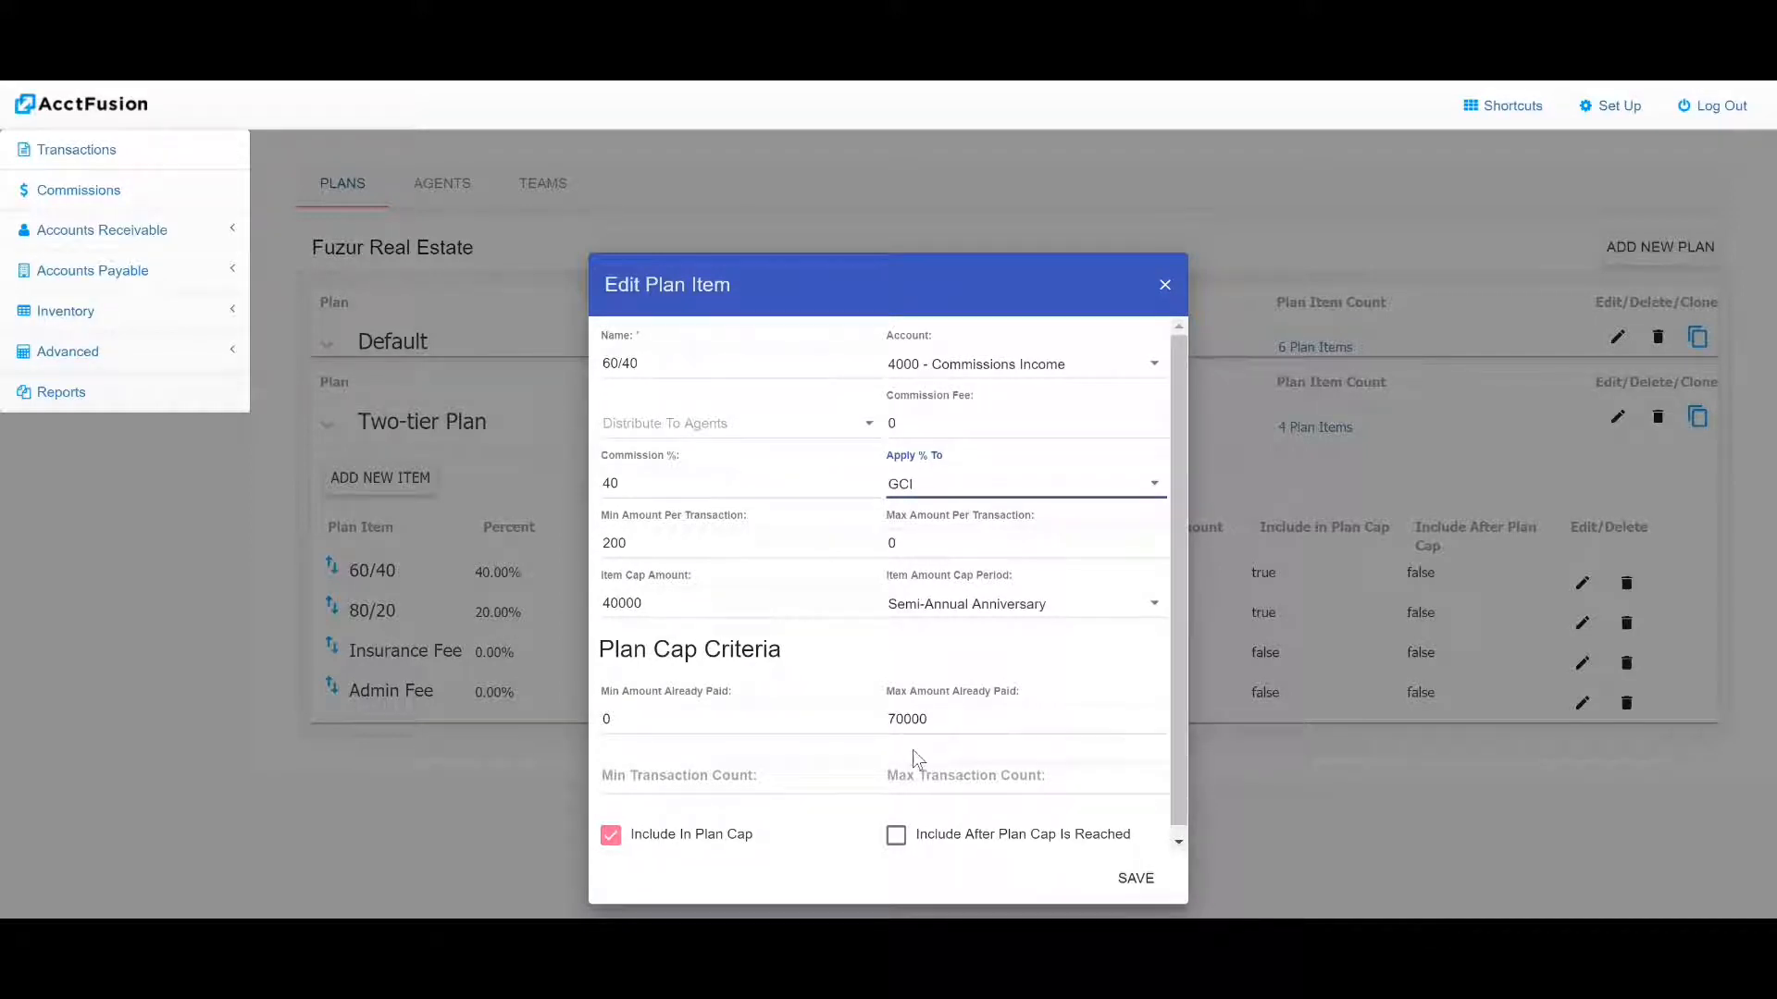
Save the 60/40 item with Include In Plan Cap enabled and Include After Plan Cap Is Reached disabled.
left_click(611, 840)
left_click(896, 835)
left_click(896, 836)
left_click(1136, 881)
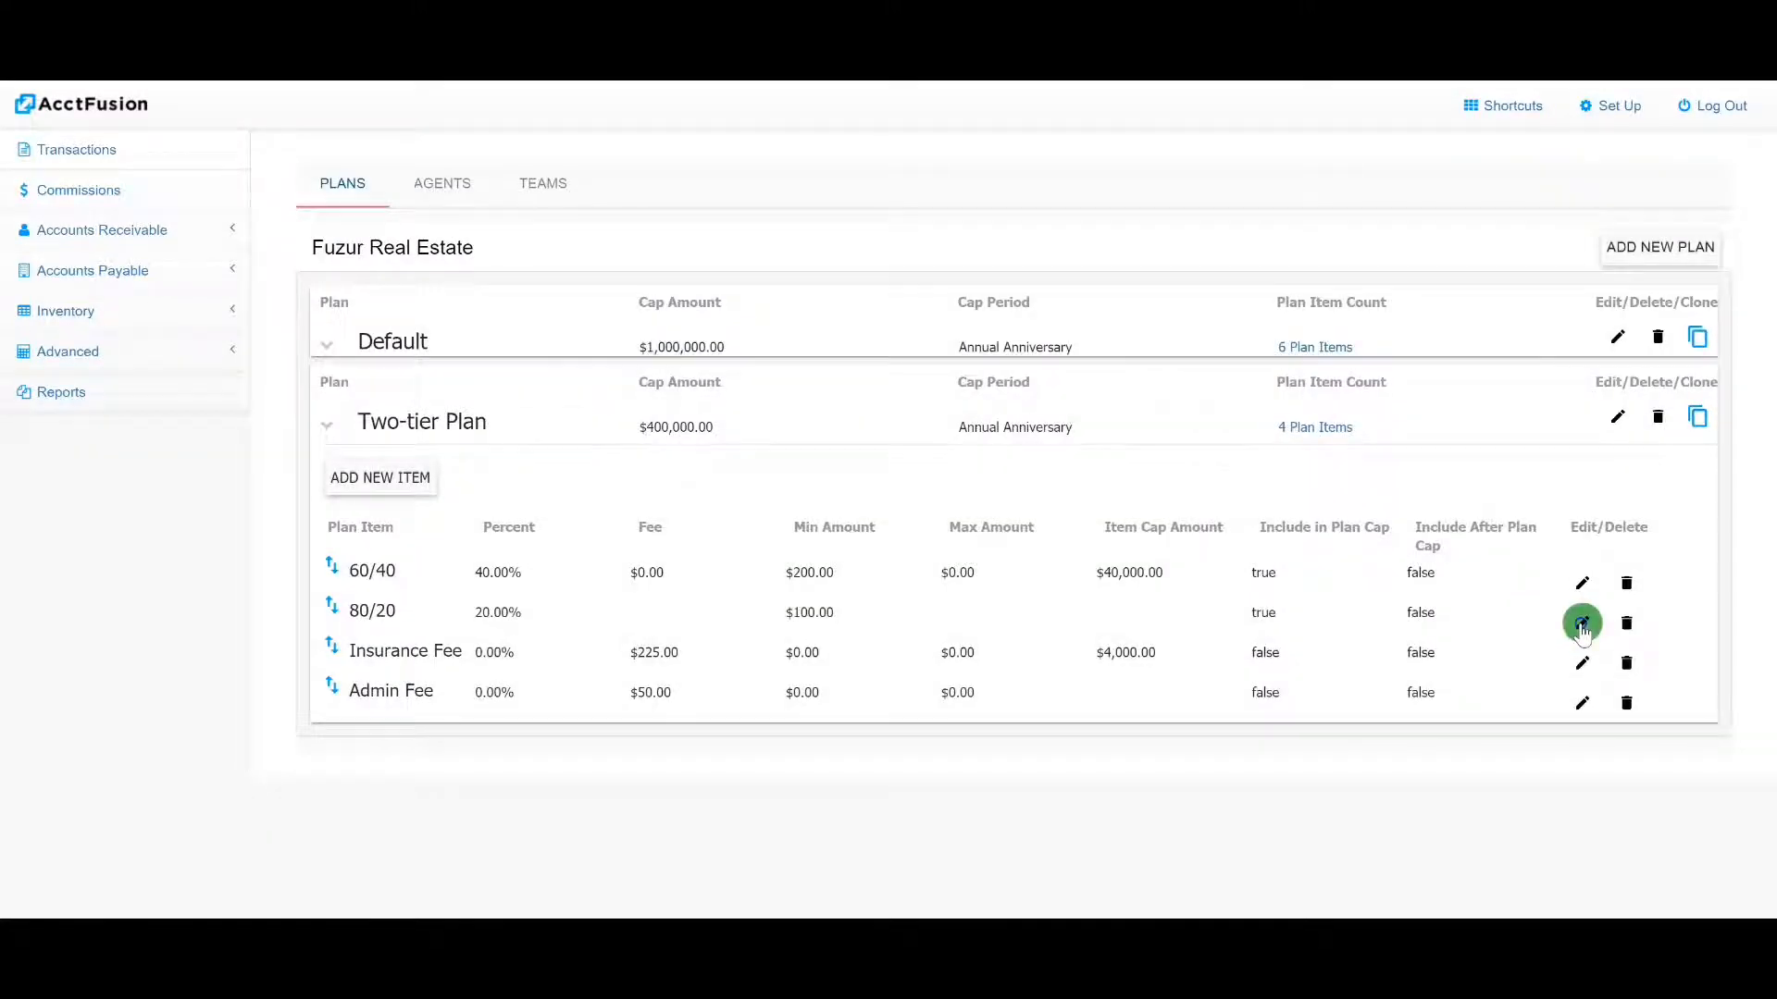
Open the 80/20 plan item, go over its Commission % and Min Amount Already Paid values, and save the item.
left_click(1583, 624)
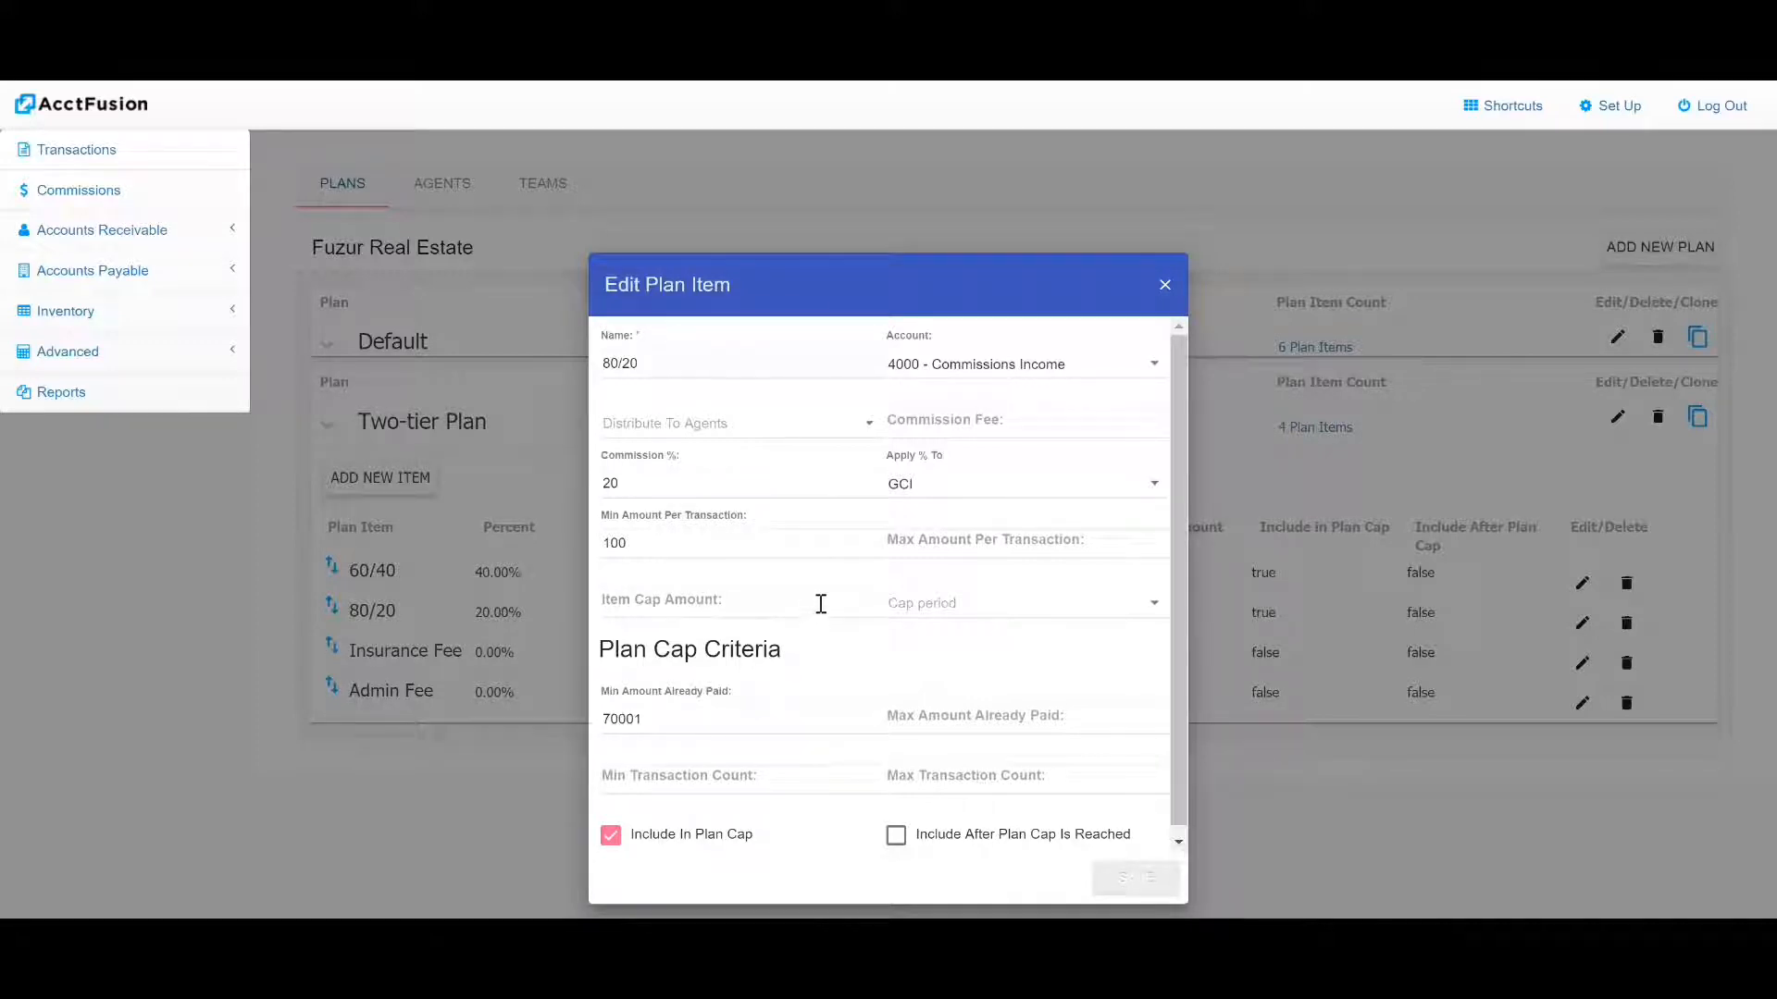
left_click(624, 484)
left_click(638, 715)
key("BackSpace")
left_click(1141, 890)
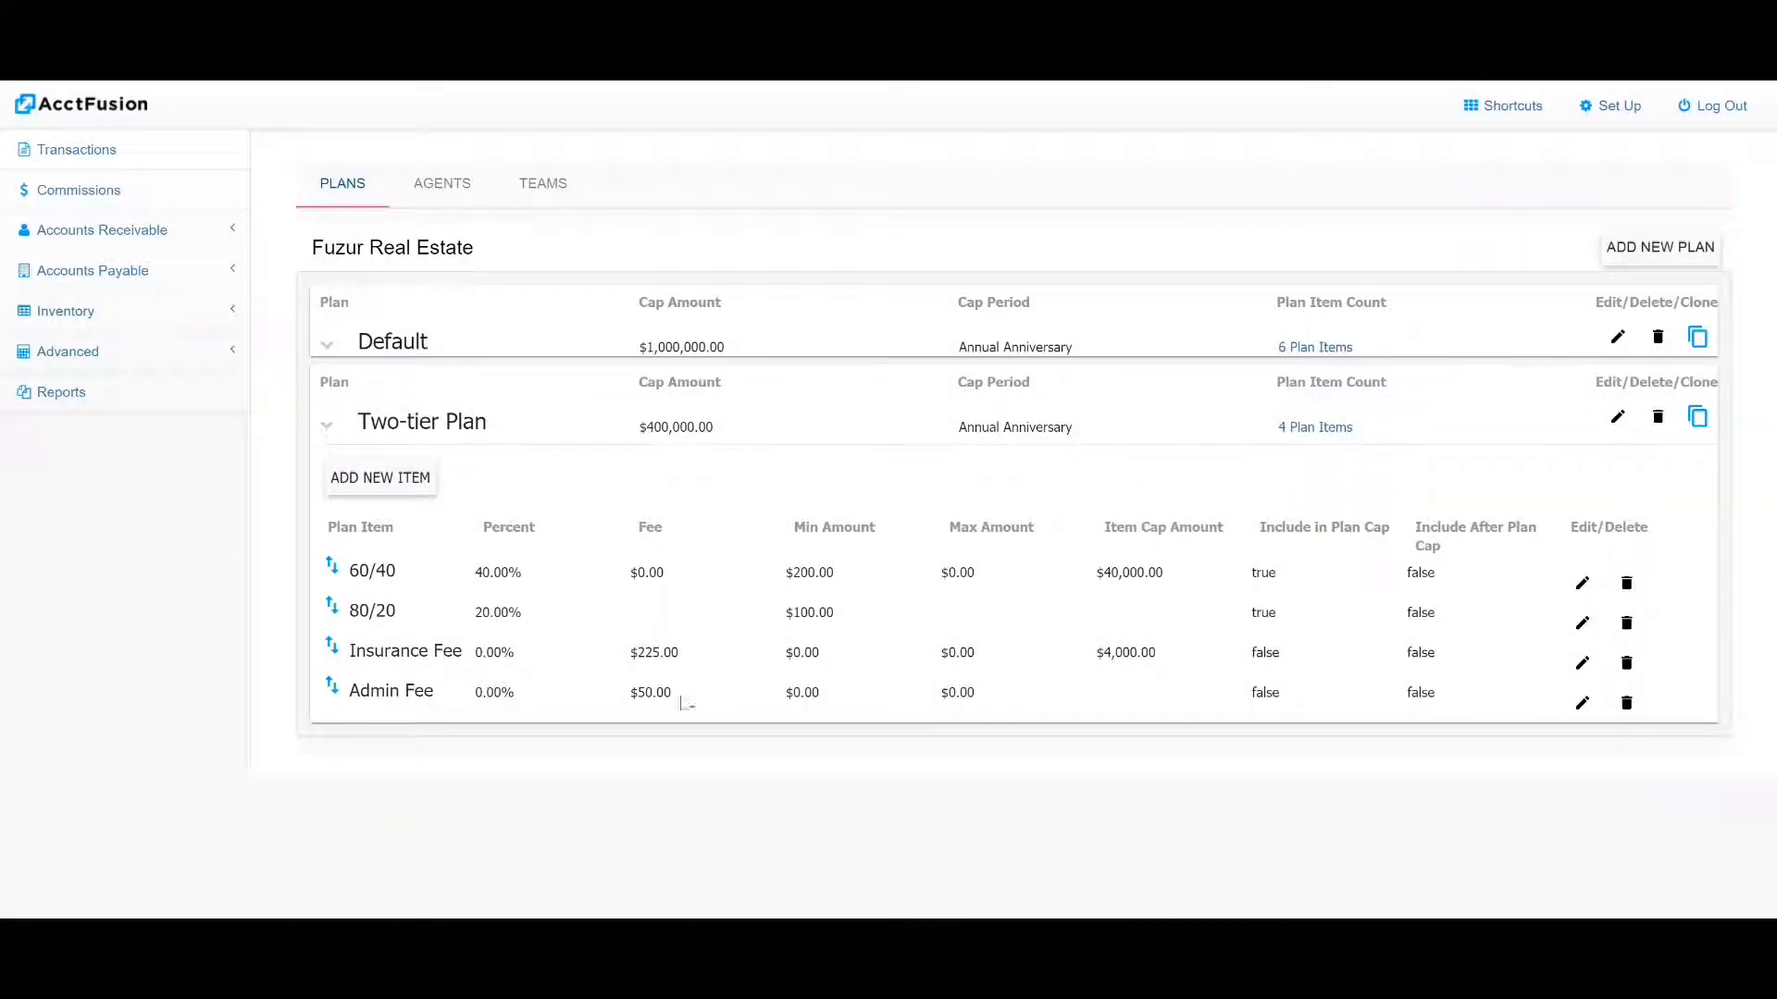
In the Insurance Fee plan item, keep the commission fee at 225, distribute it By Commision %, and save the item.
left_click(1583, 663)
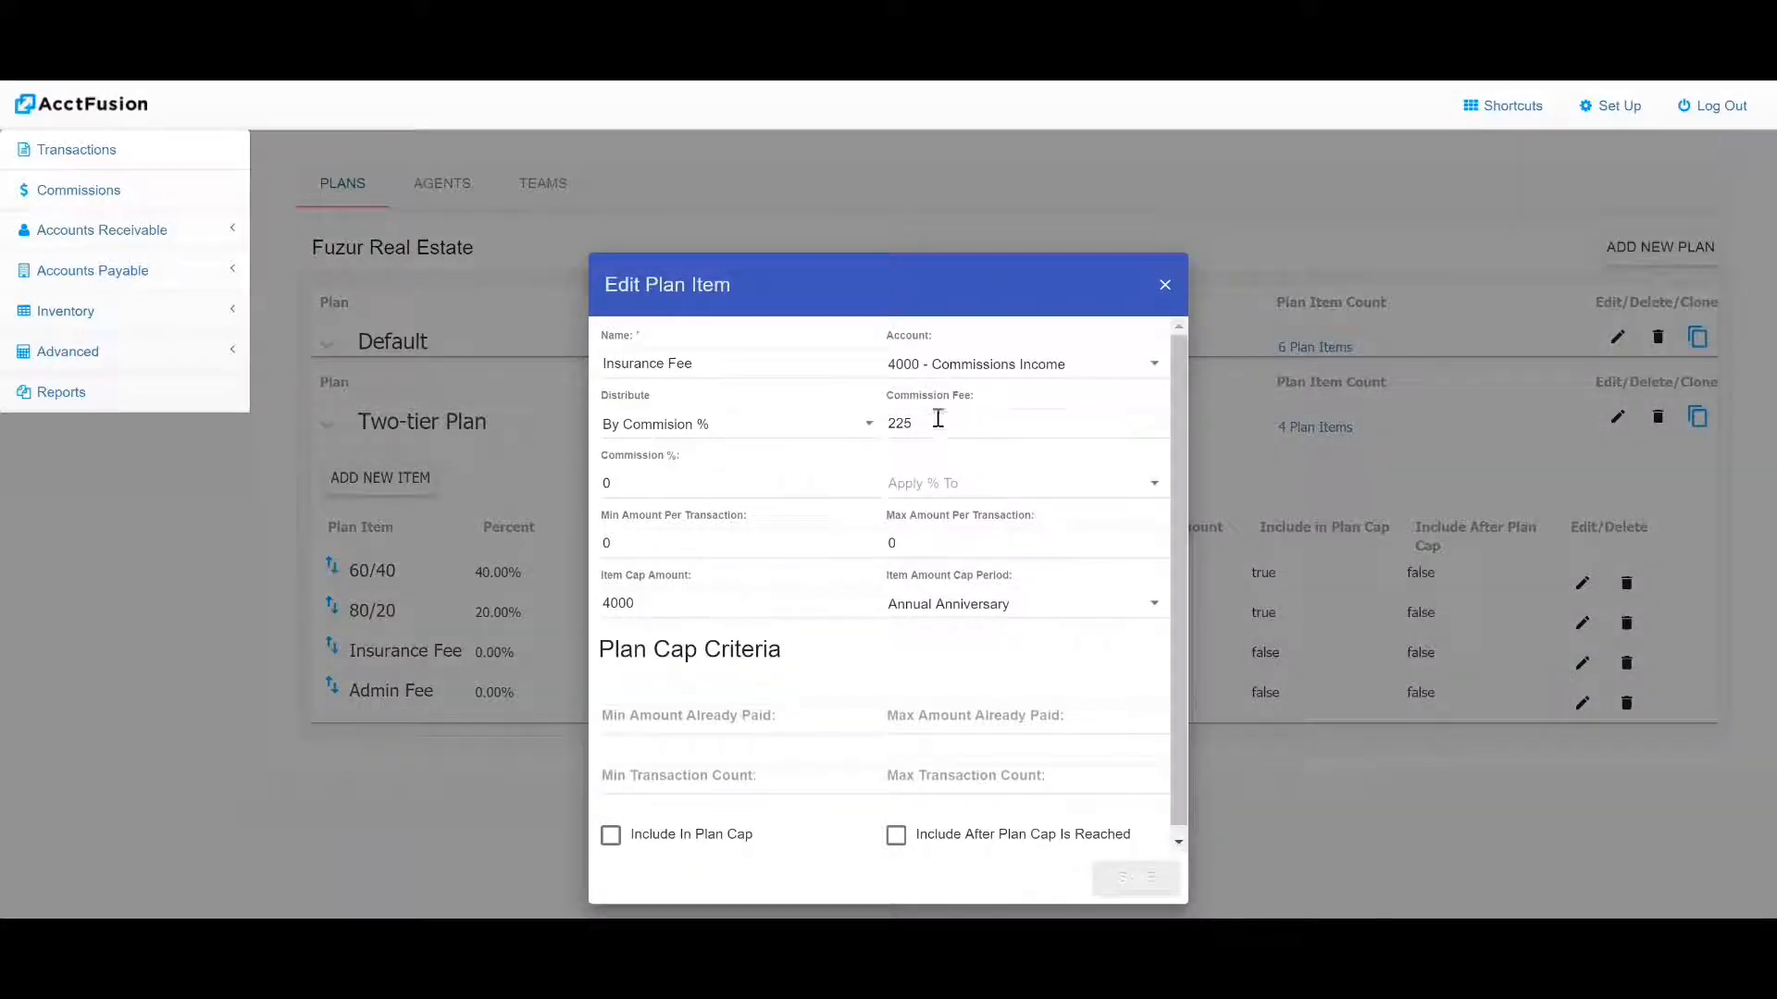
left_click_drag(929, 421, 862, 430)
left_click(929, 451)
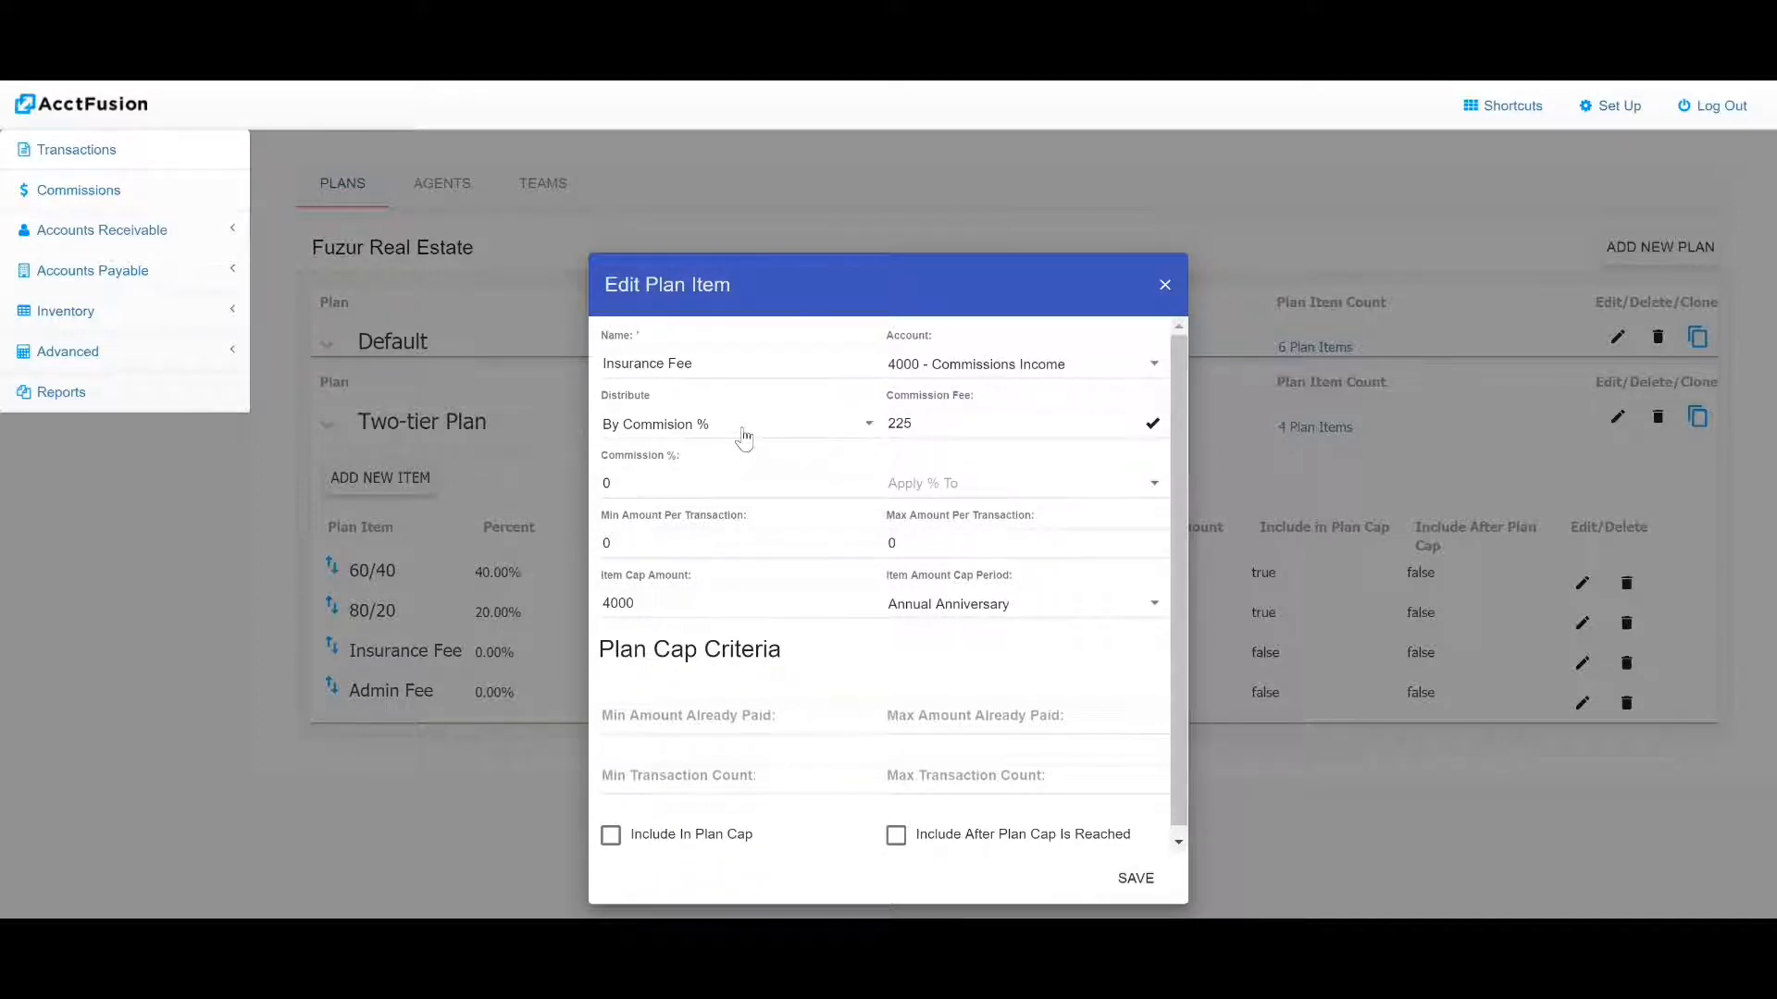
left_click(758, 433)
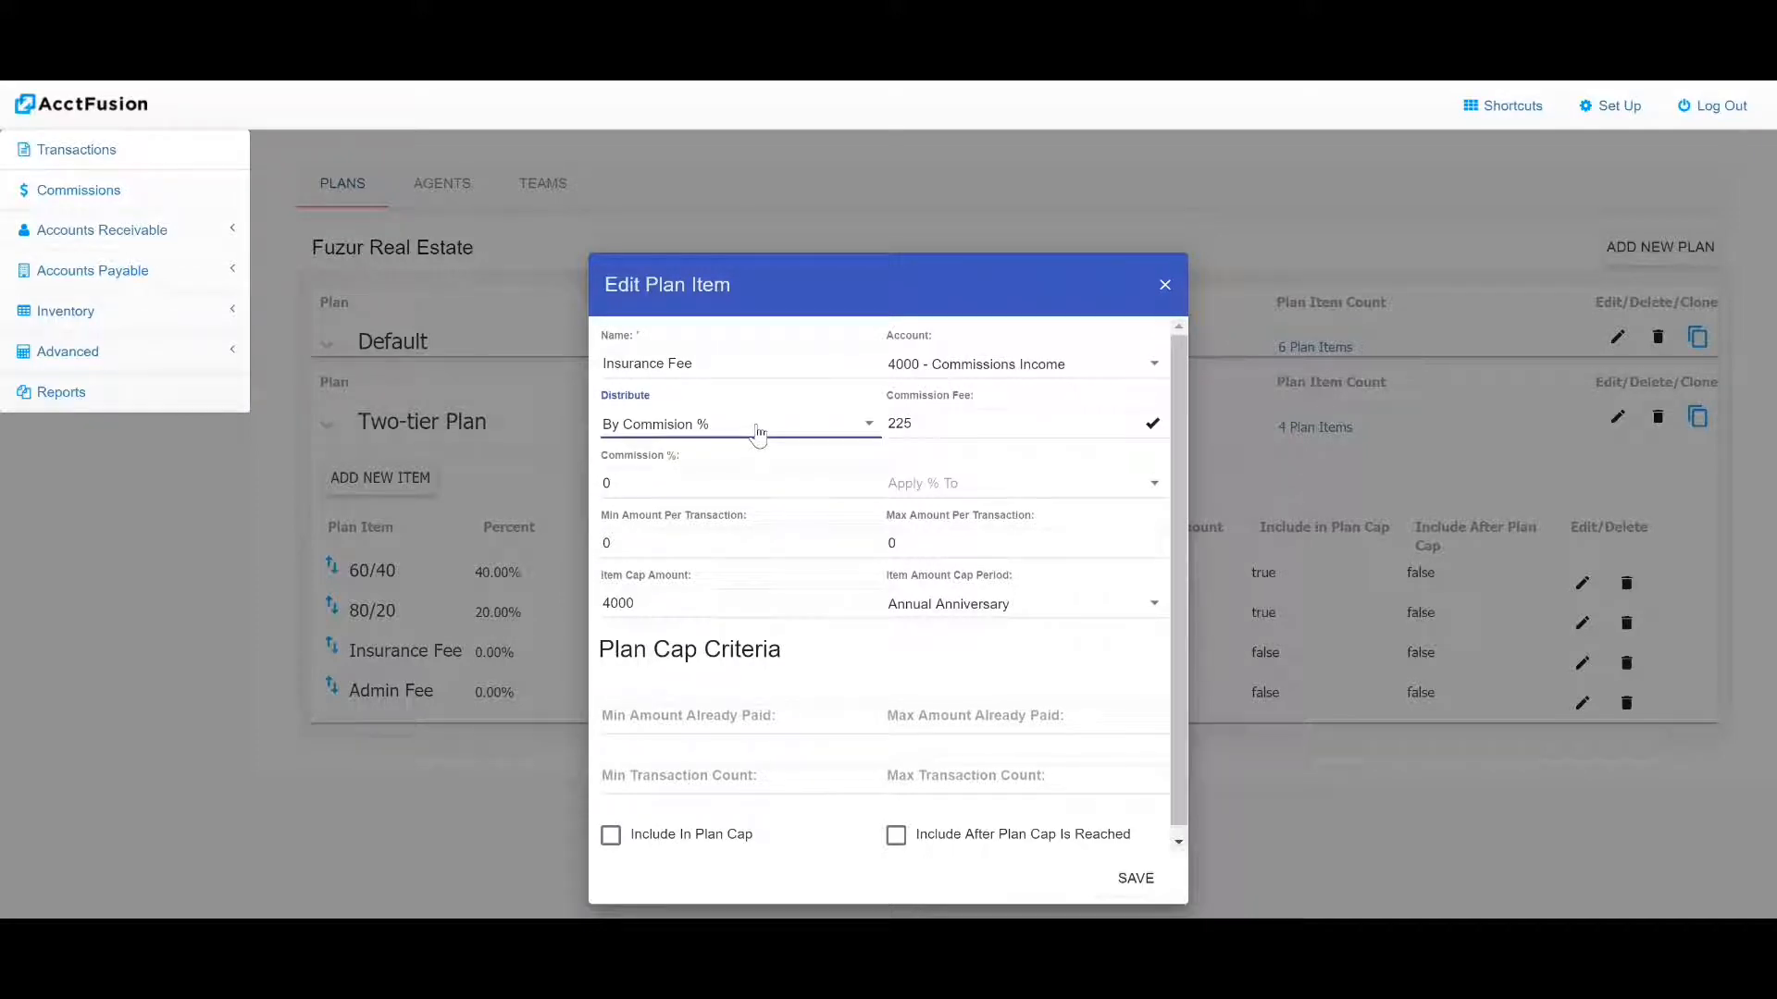
left_click(758, 433)
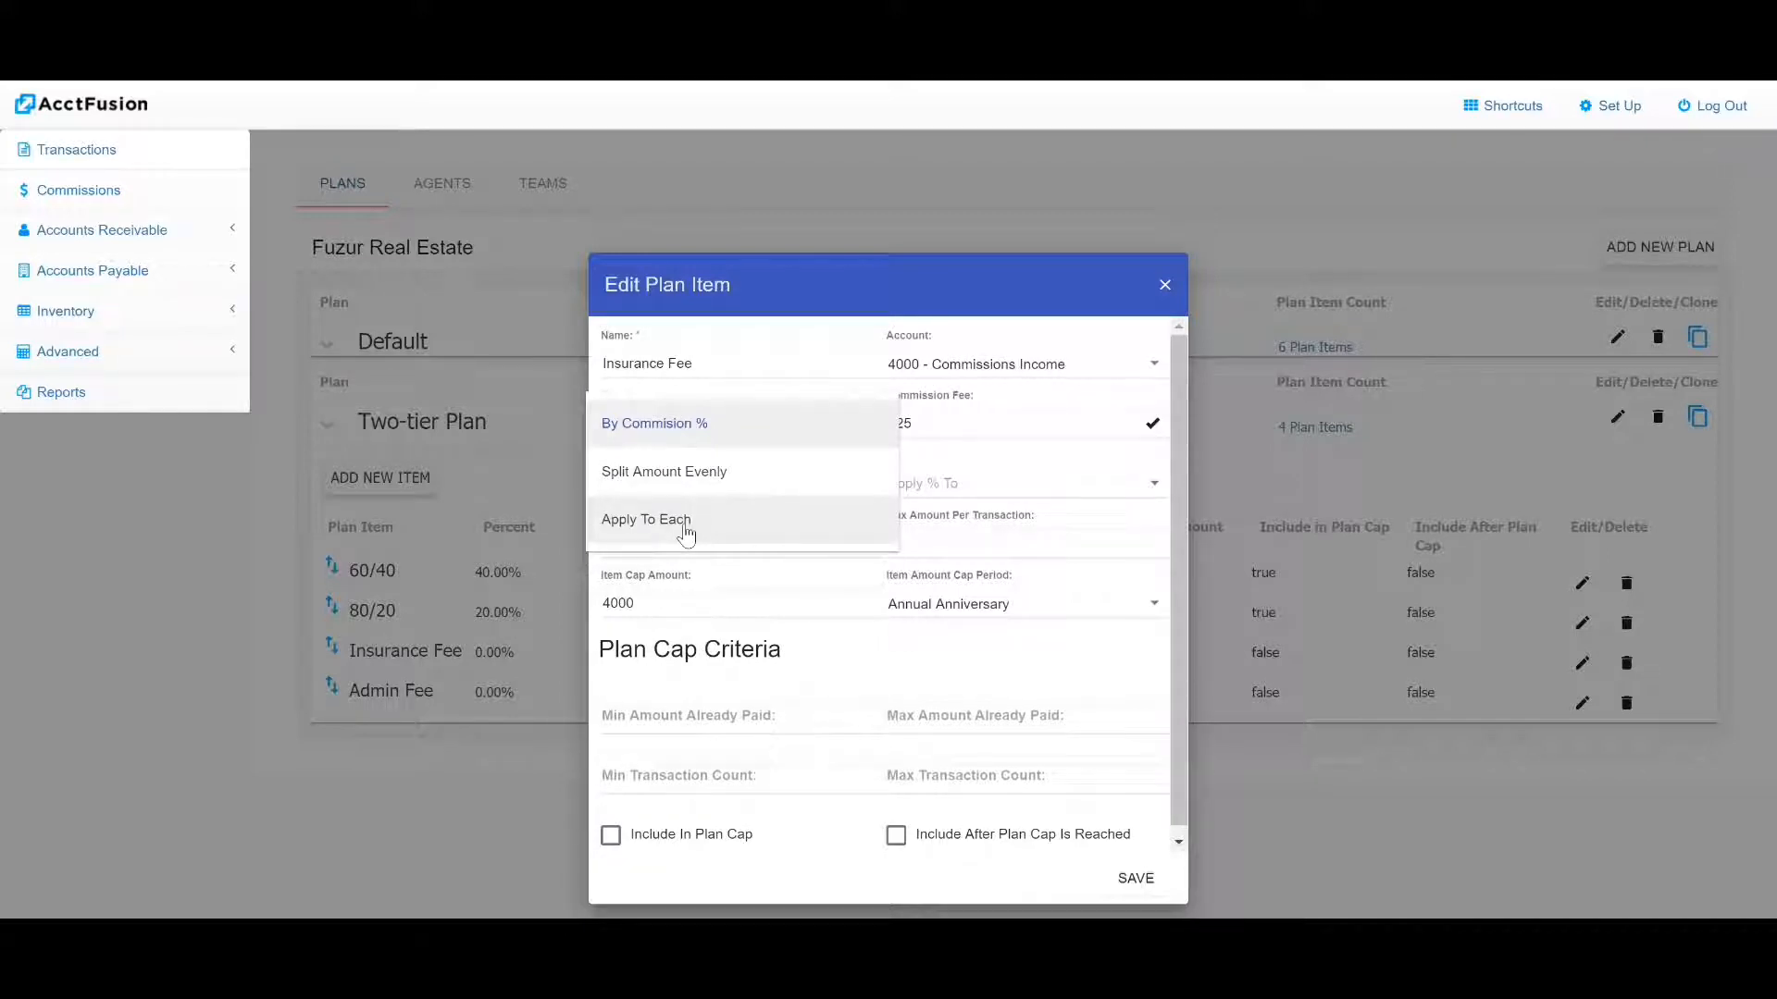
left_click(713, 432)
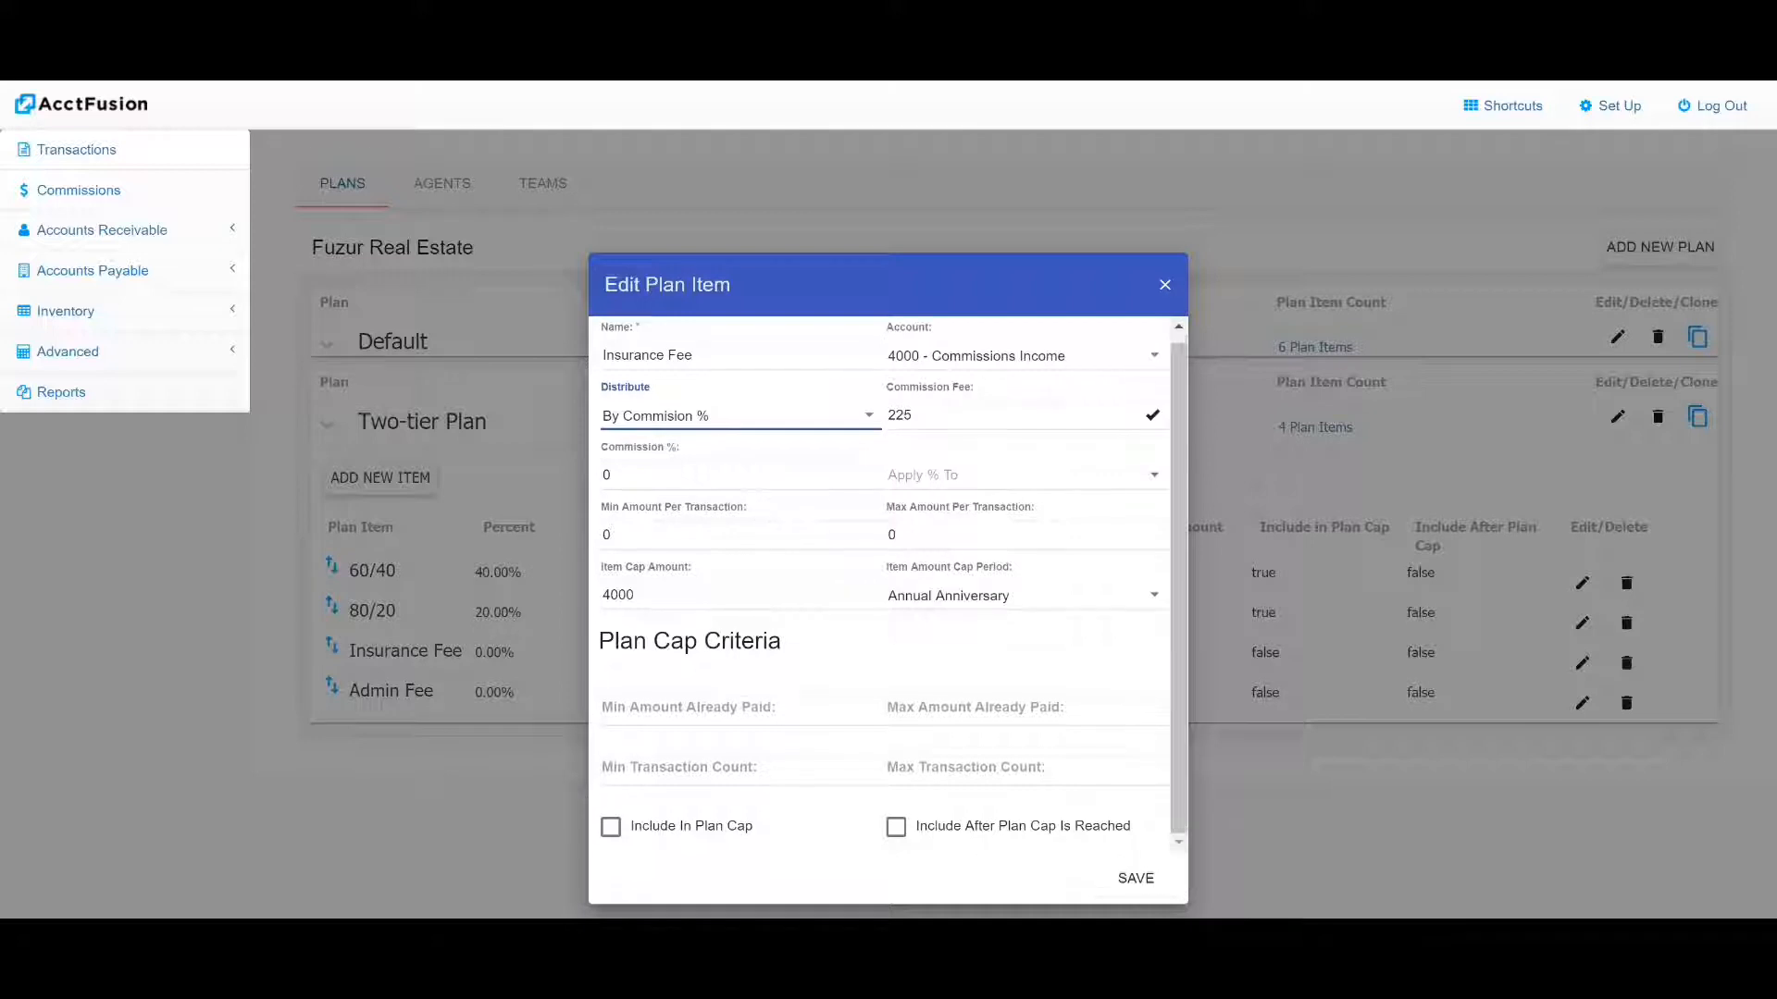
left_click(1143, 881)
left_click(1129, 884)
left_click(1131, 886)
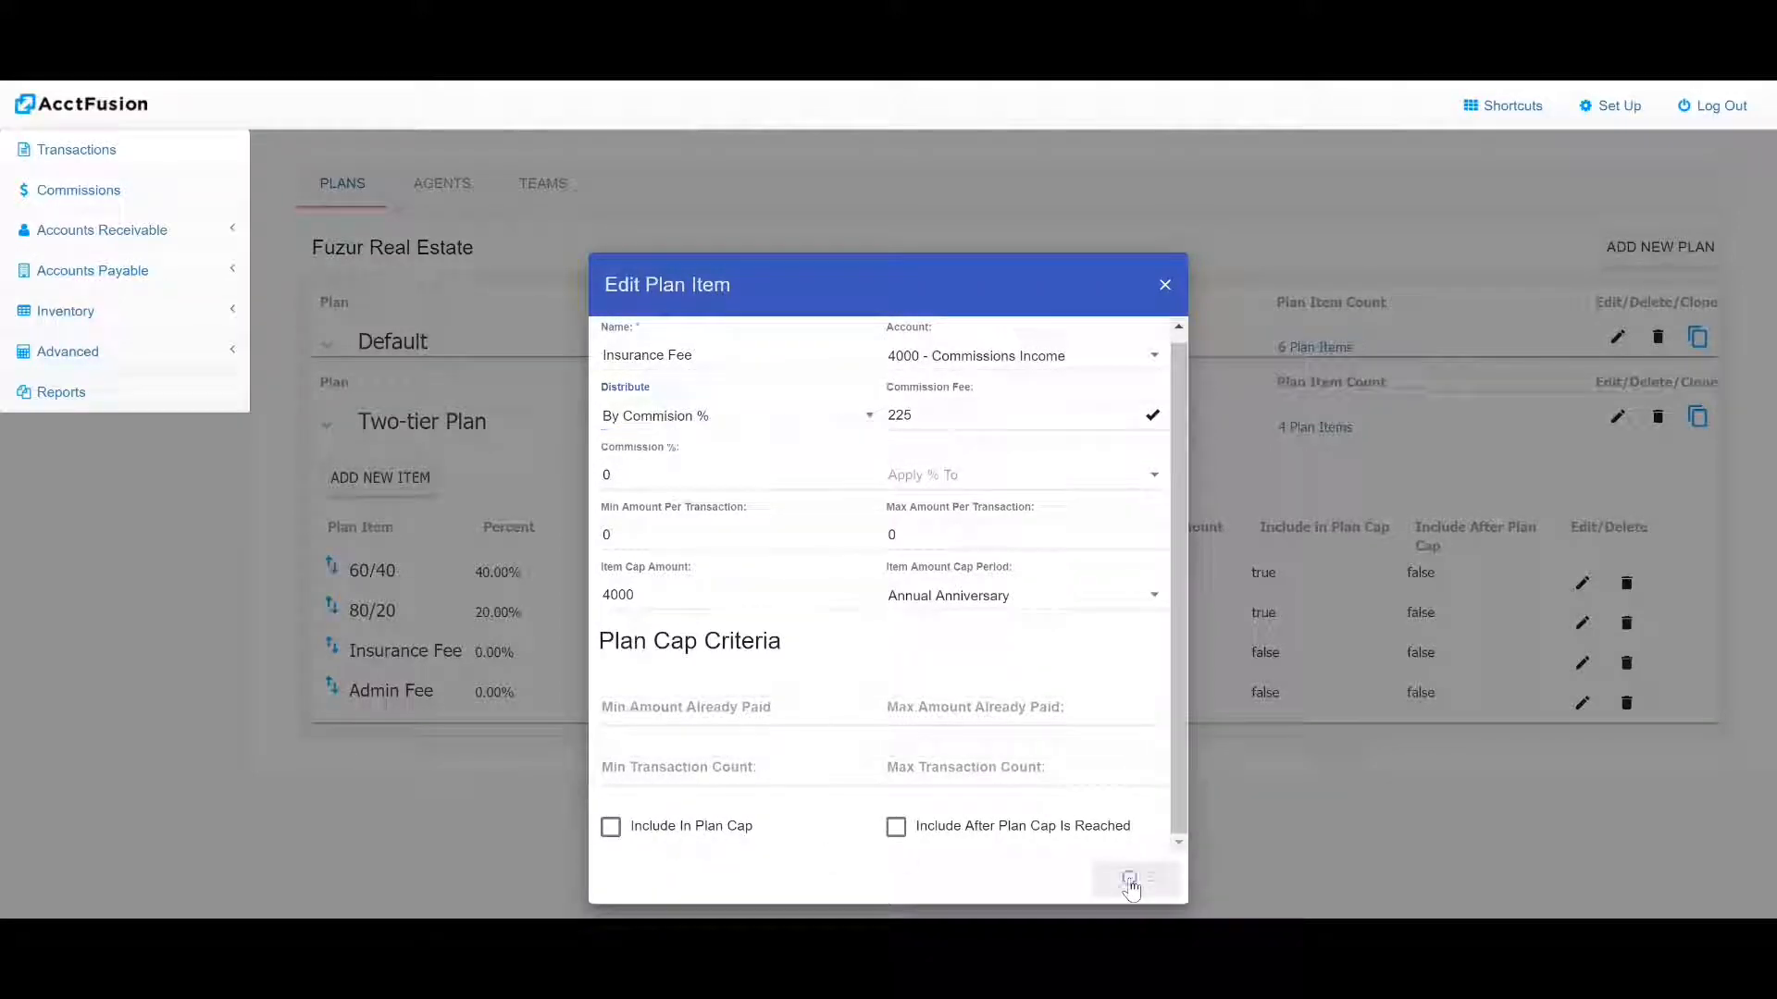
In the Admin Fee plan item, set the distribution to Apply To Each and save the item.
left_click(1582, 703)
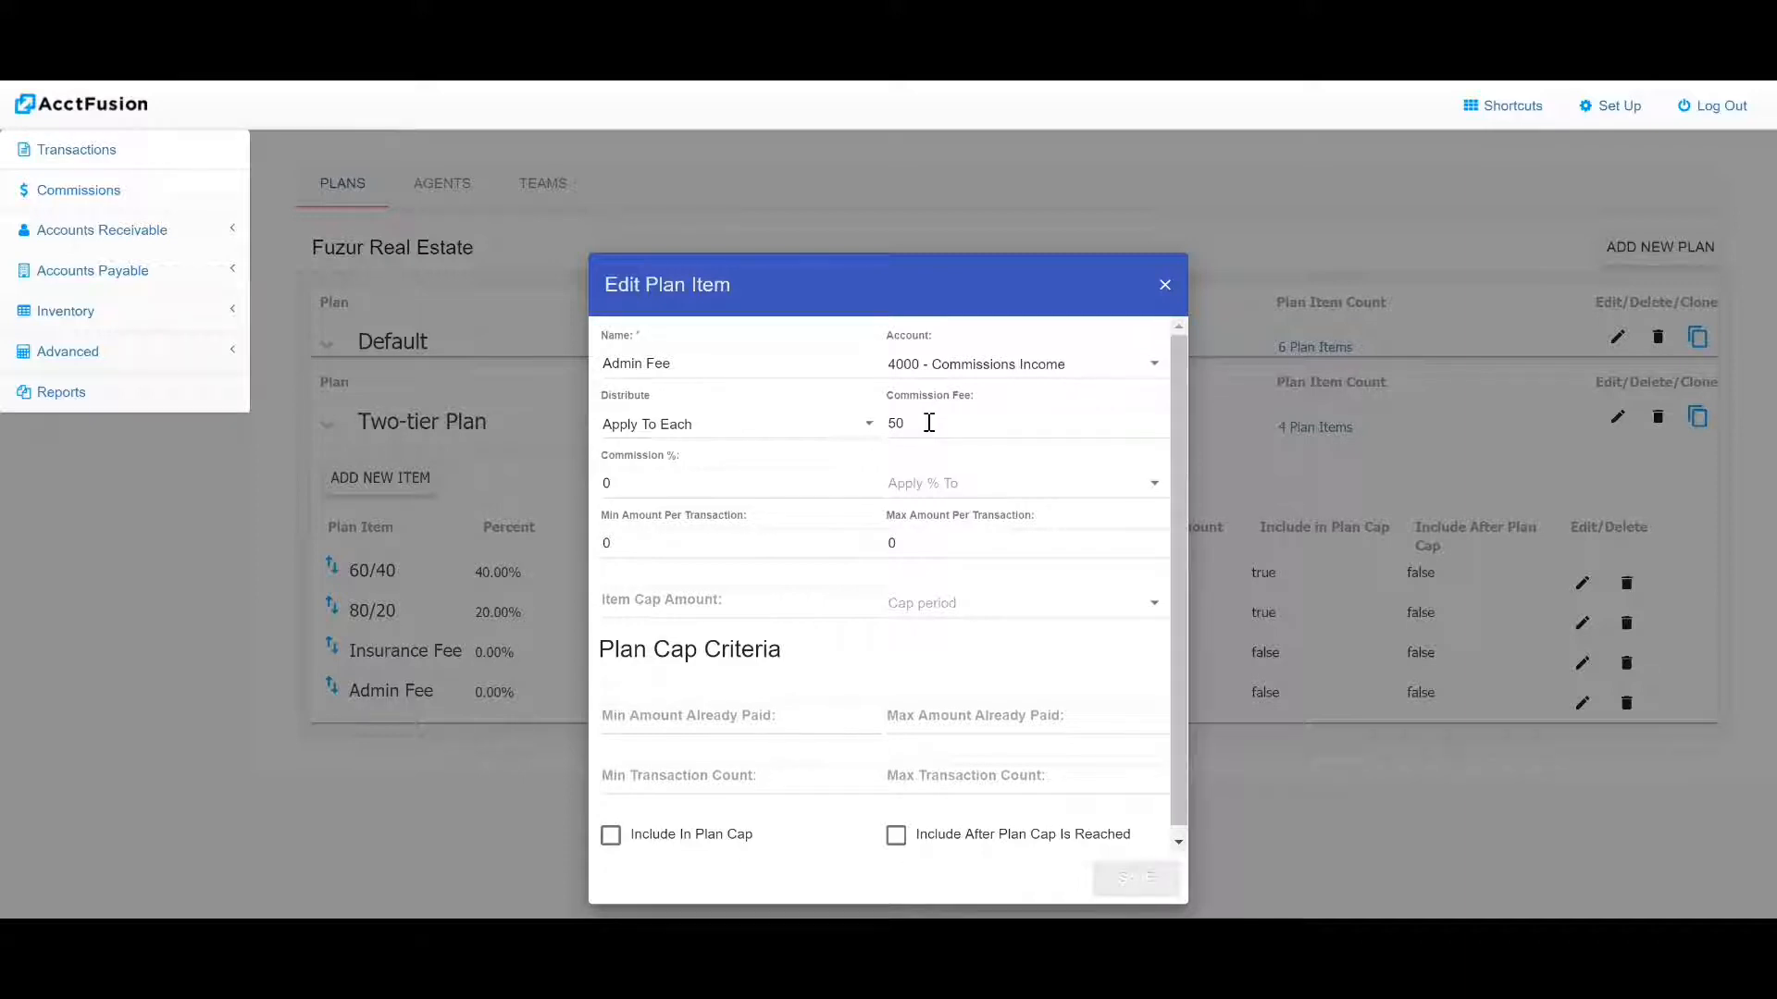
left_click(802, 423)
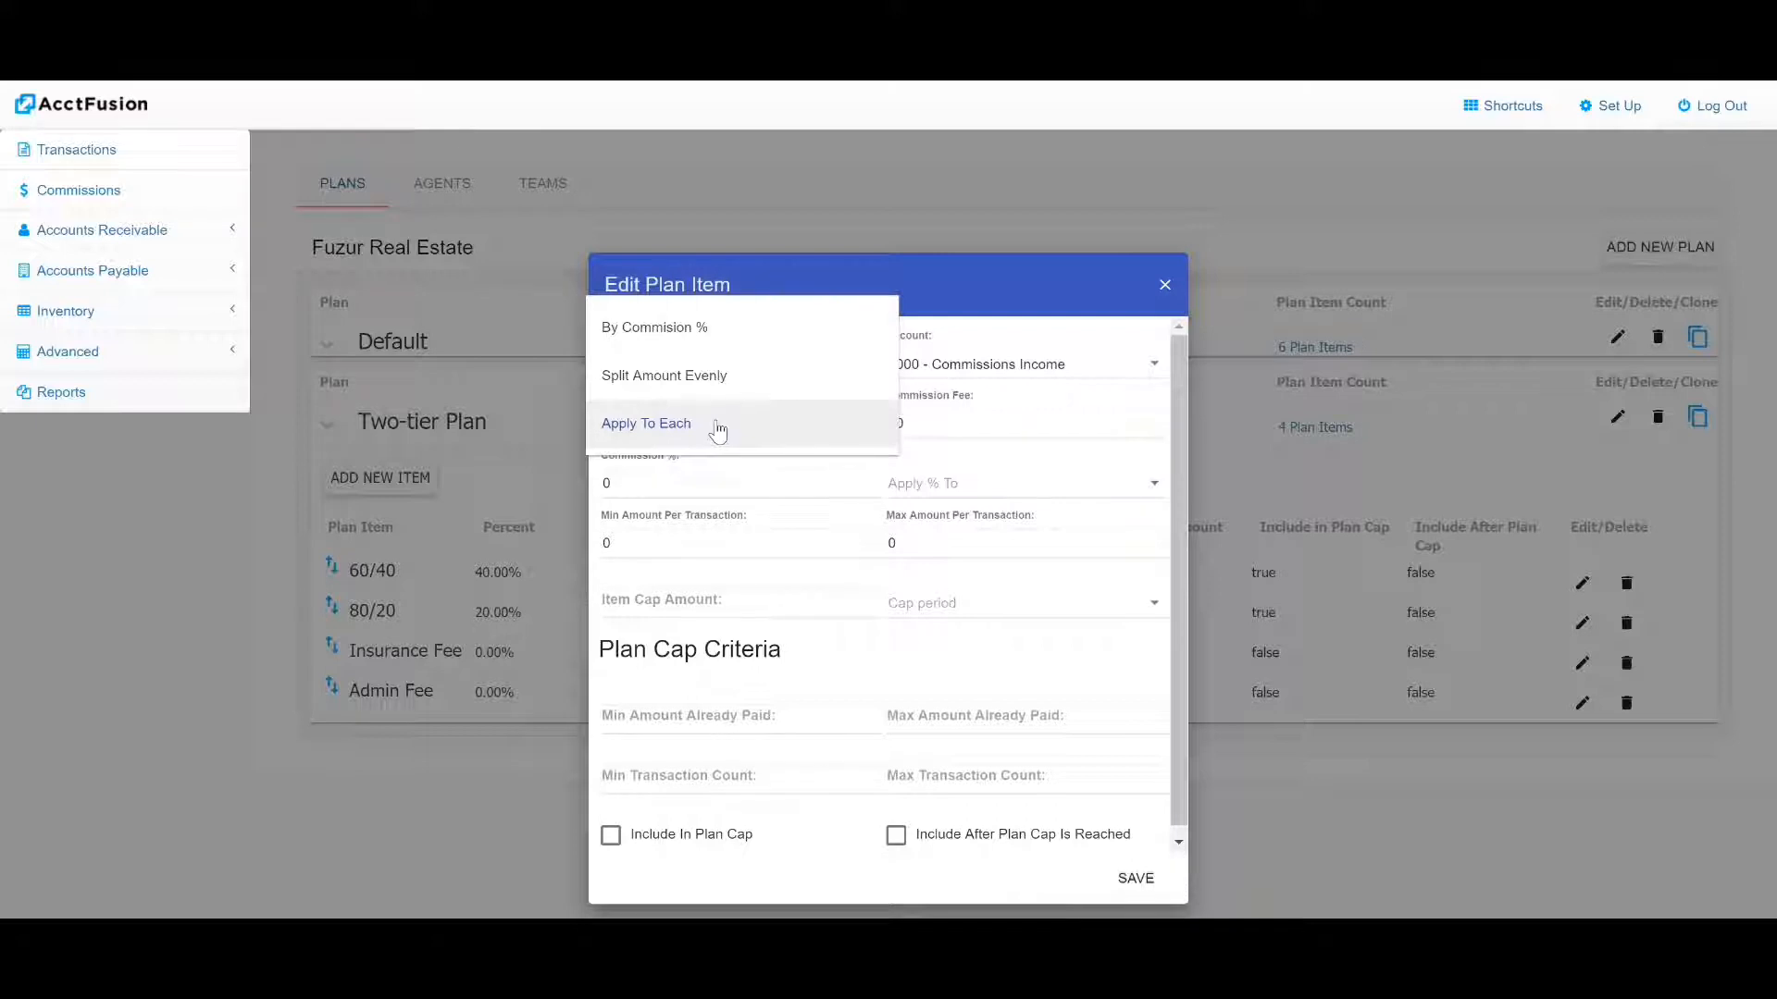
left_click(718, 428)
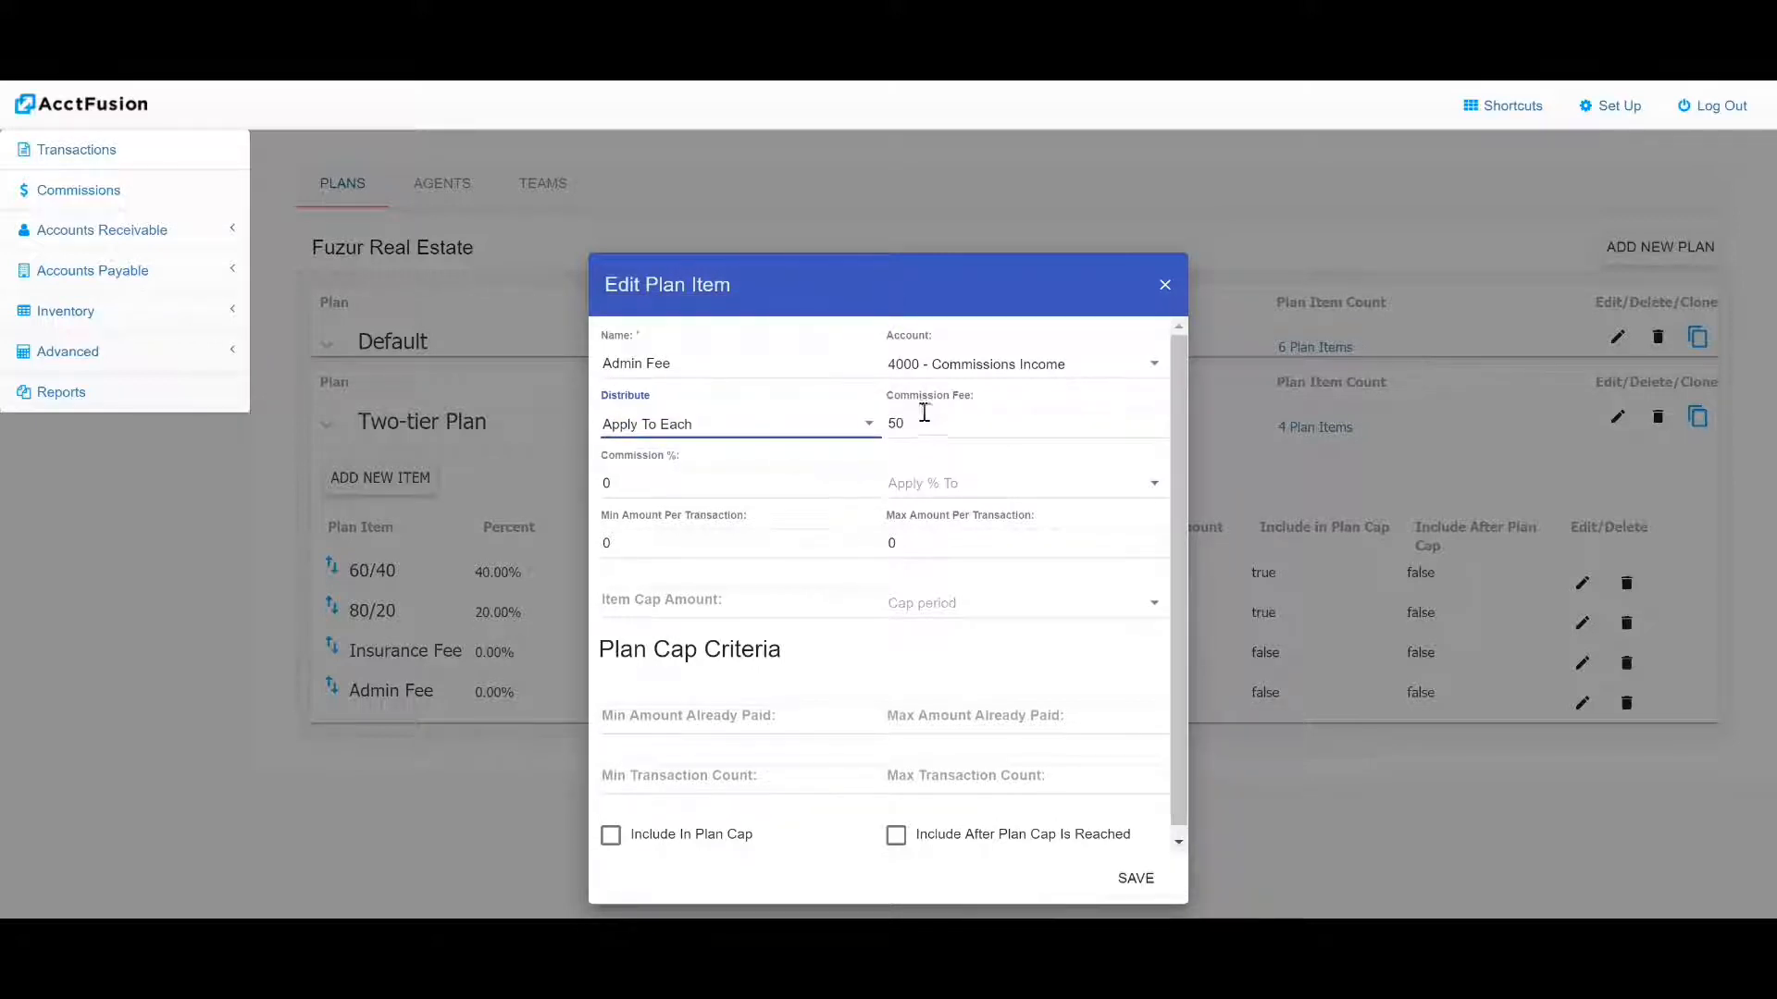
left_click(1131, 877)
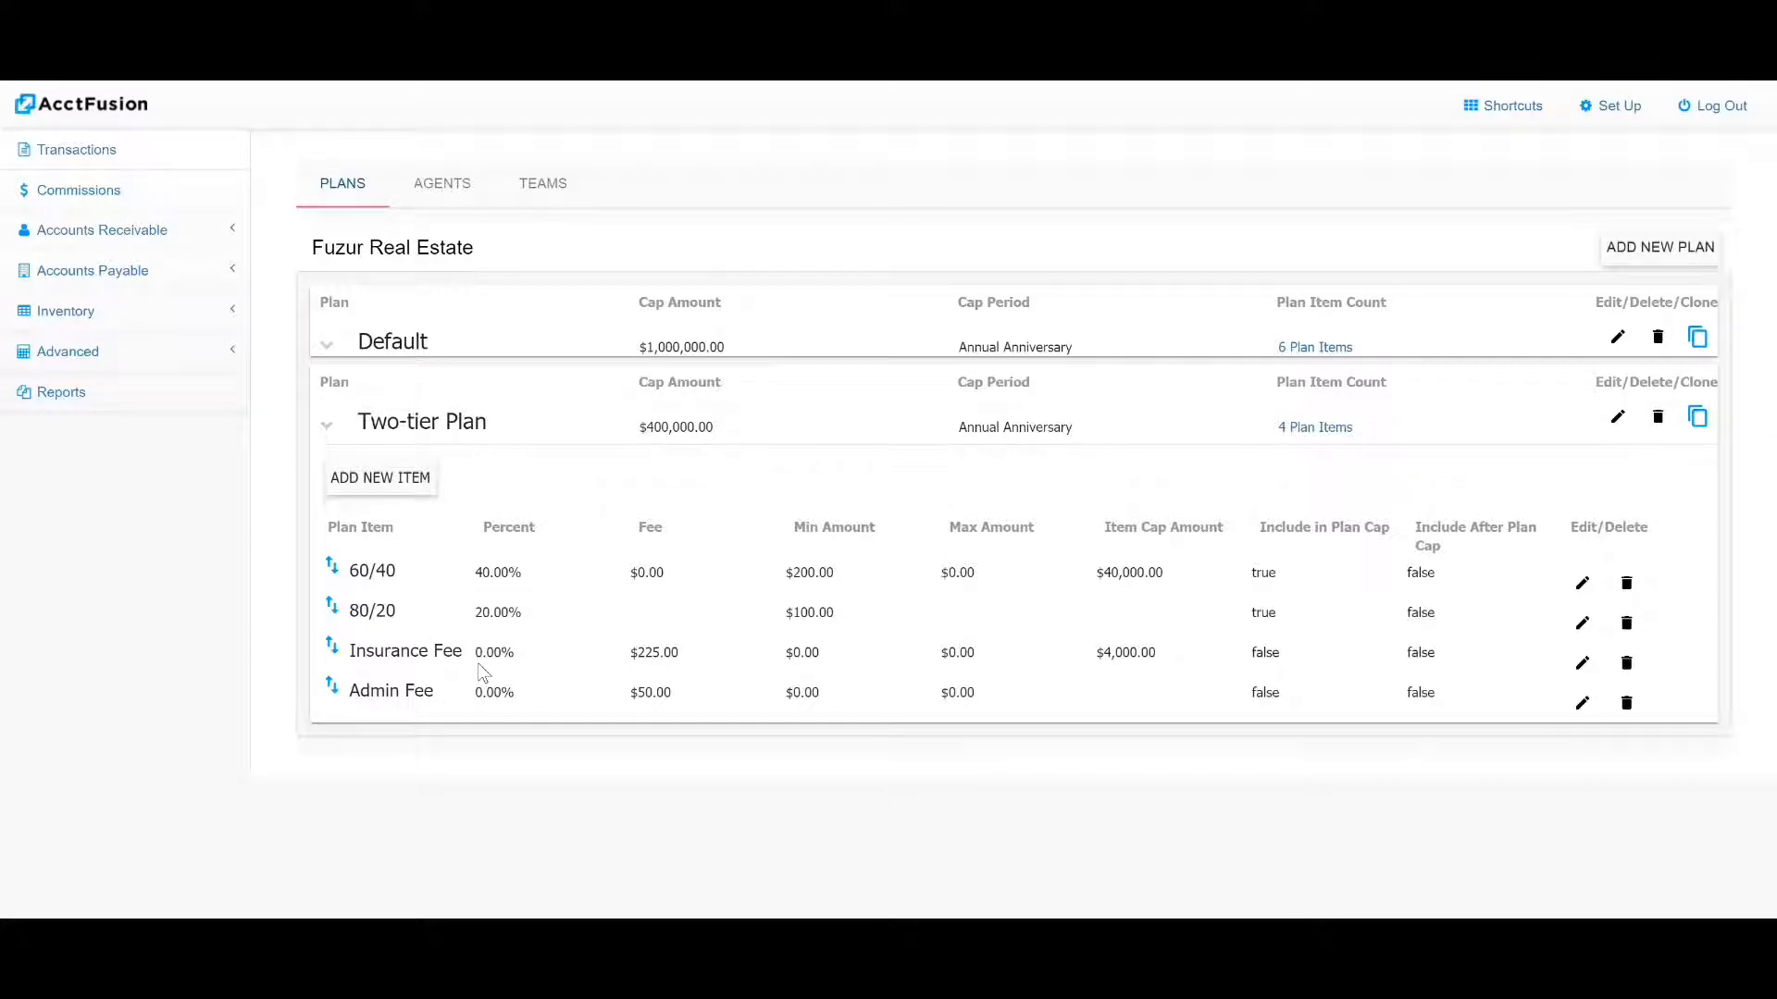
Assign the Two-tier Plan to the listed agent who has no plan, with start date 12/31/2018, and save.
left_click(441, 189)
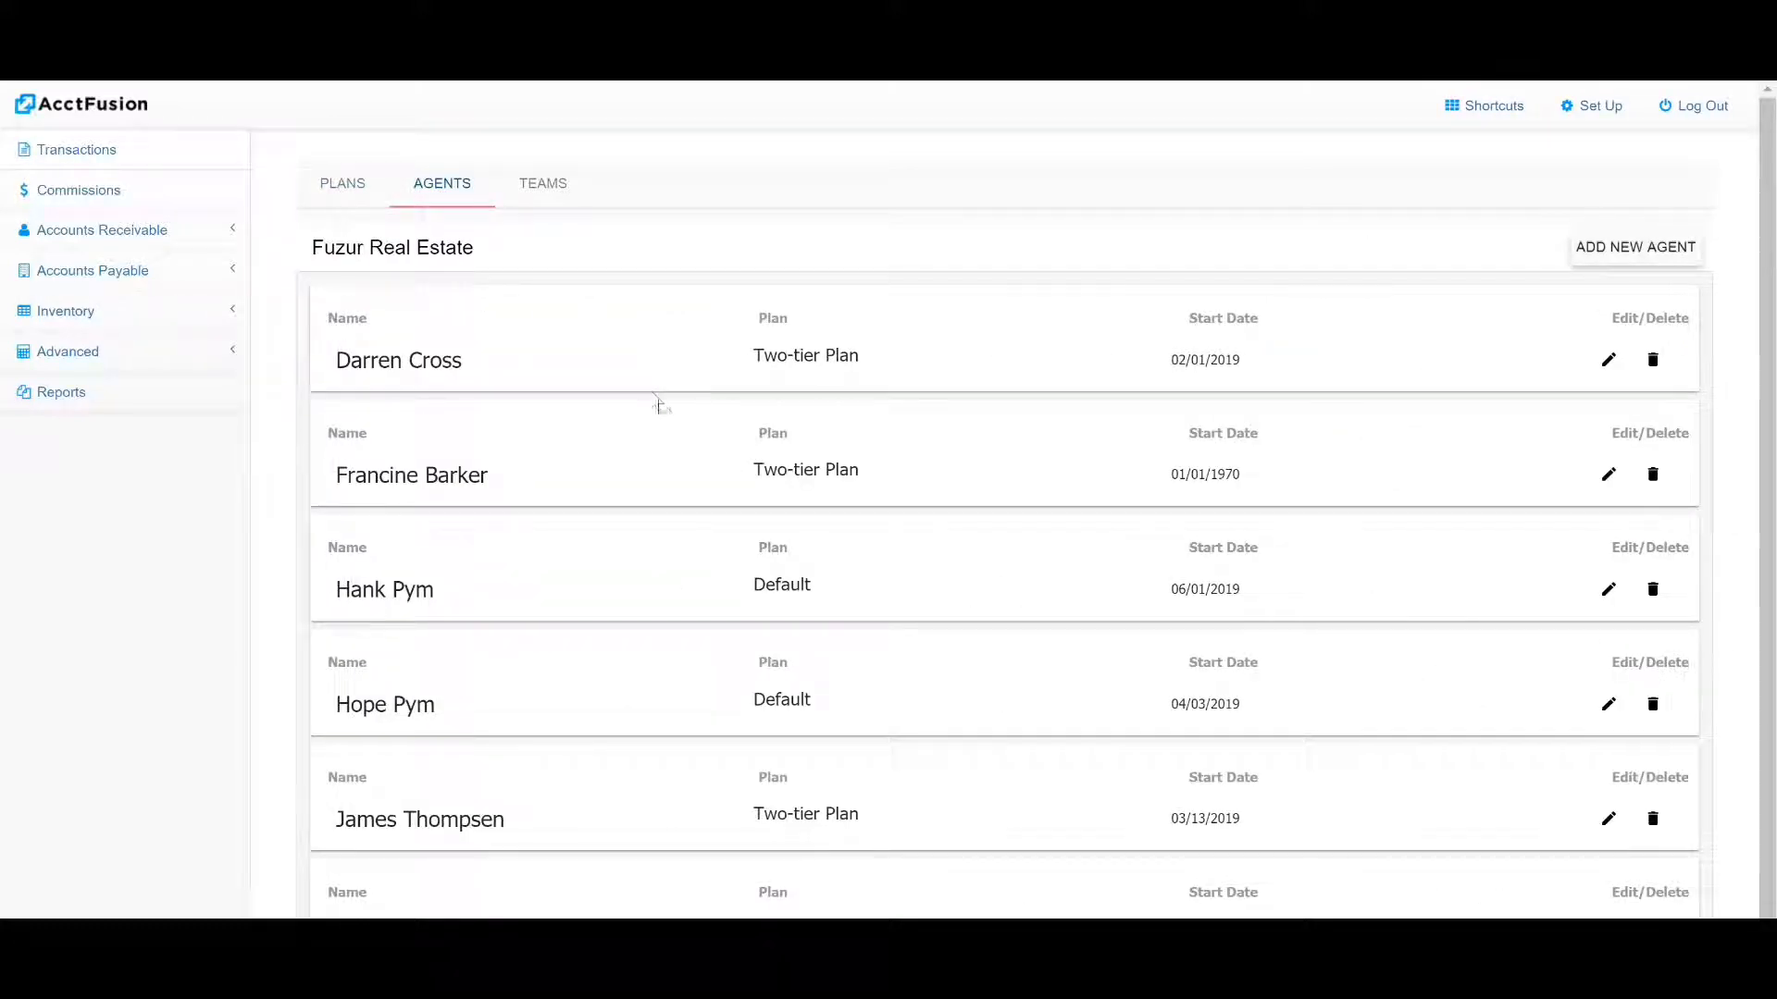
scroll(702, 444, "down", 1)
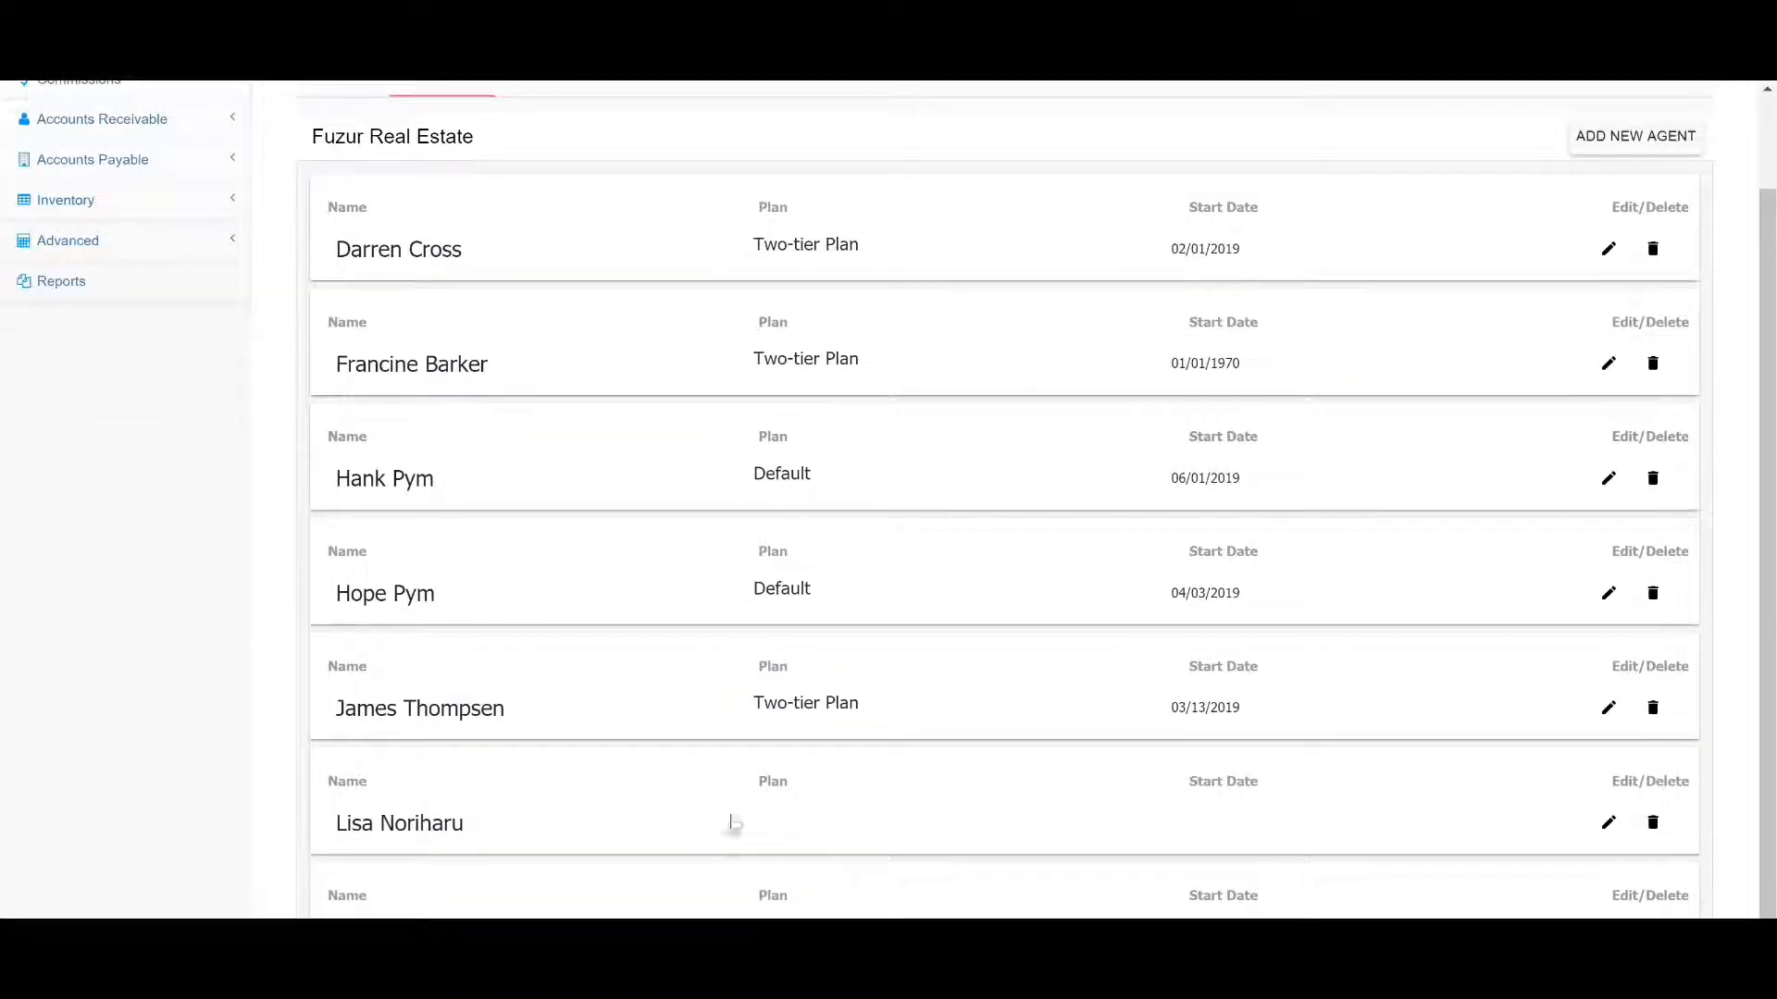
left_click(1616, 825)
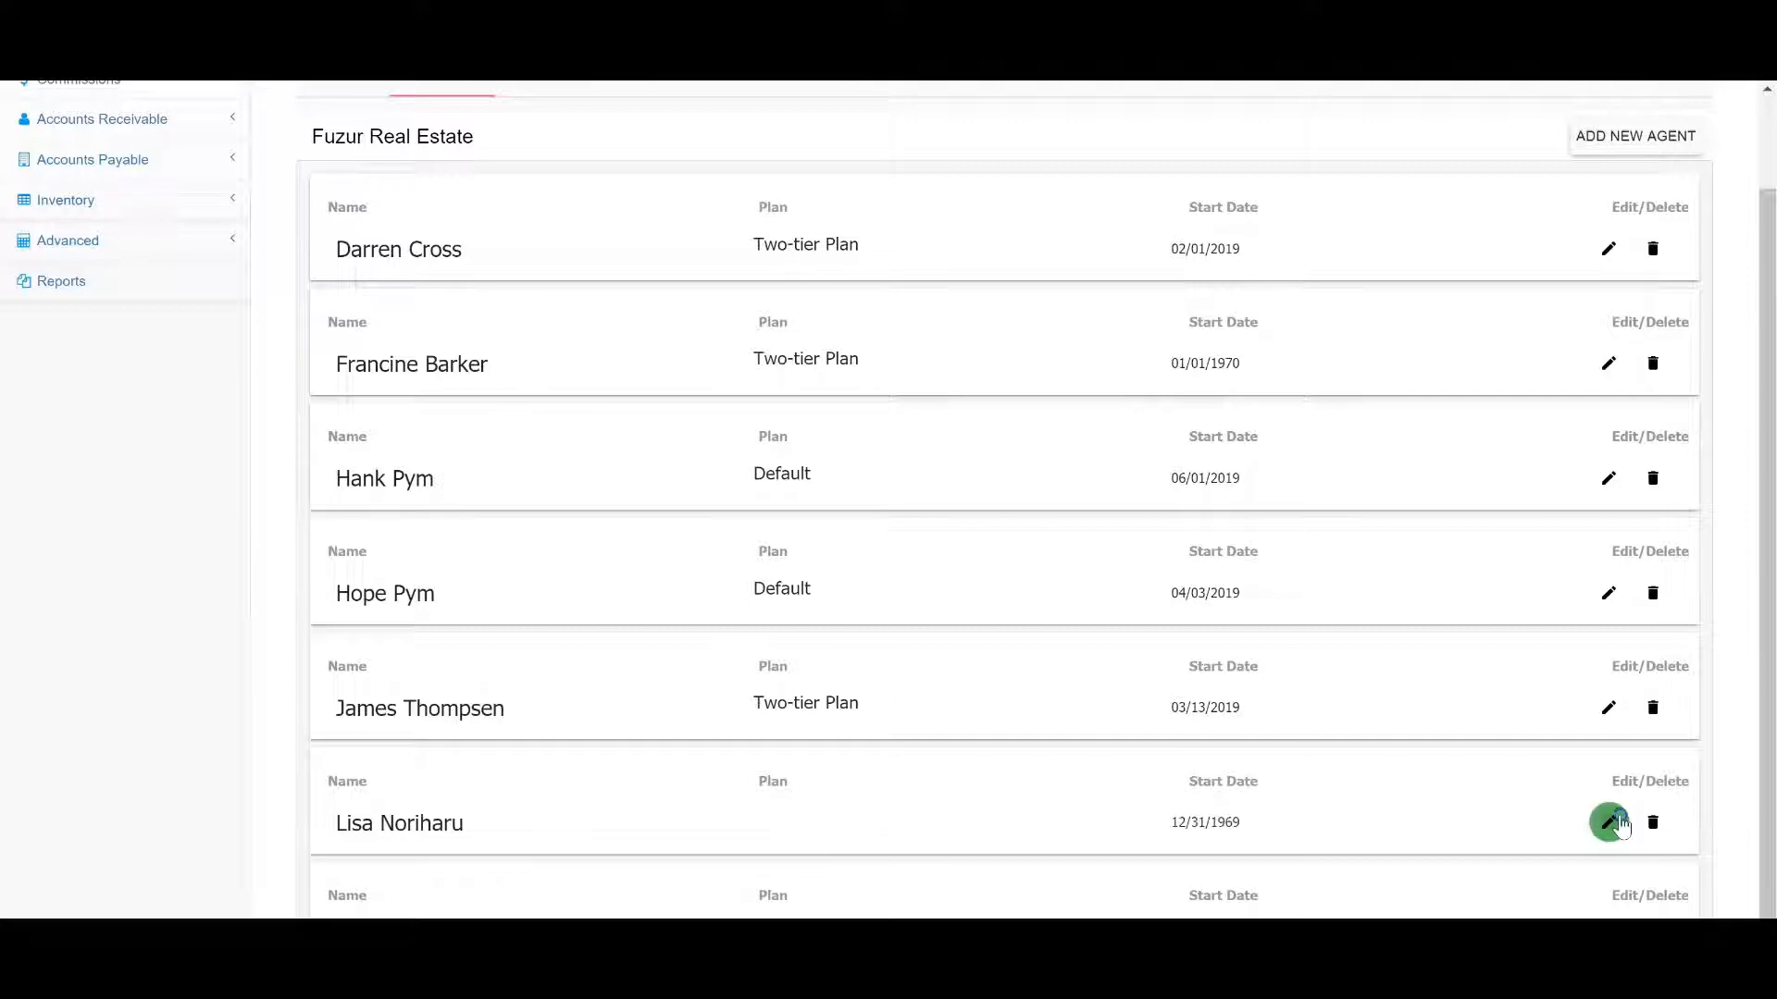
left_click(916, 561)
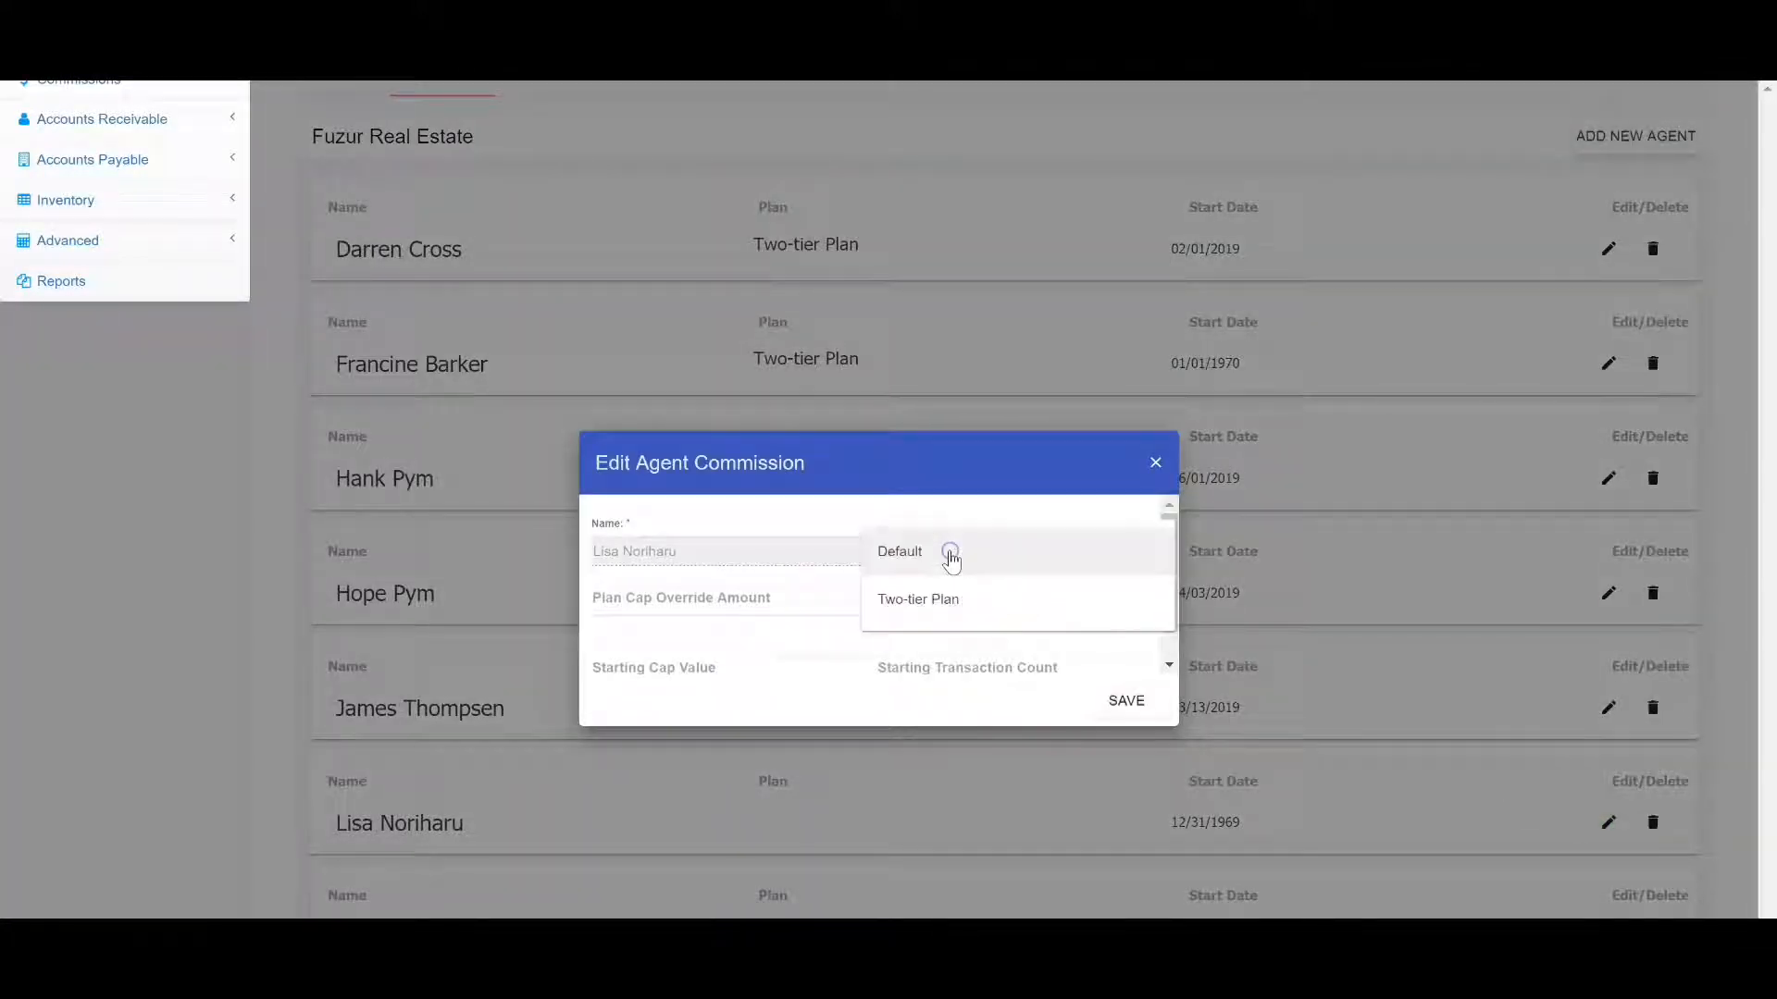
left_click(942, 603)
left_click(1008, 600)
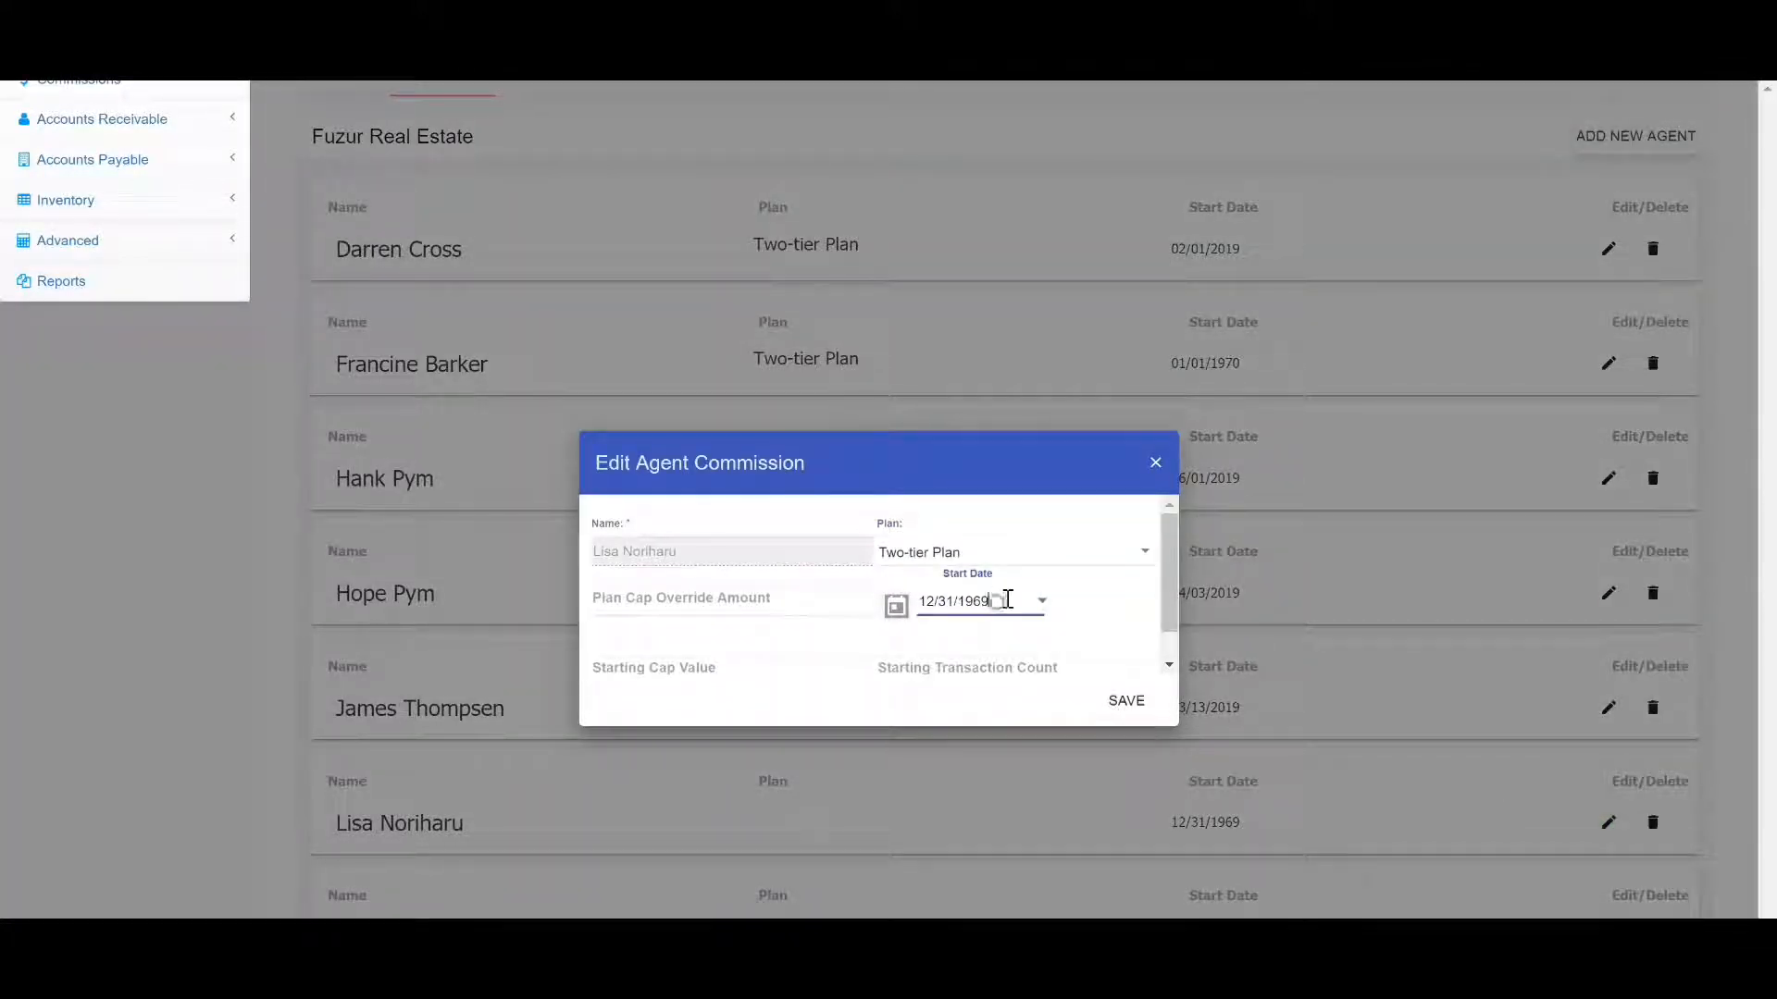
key("BackSpace")
key("BackSpace")
type("18")
left_click(1128, 701)
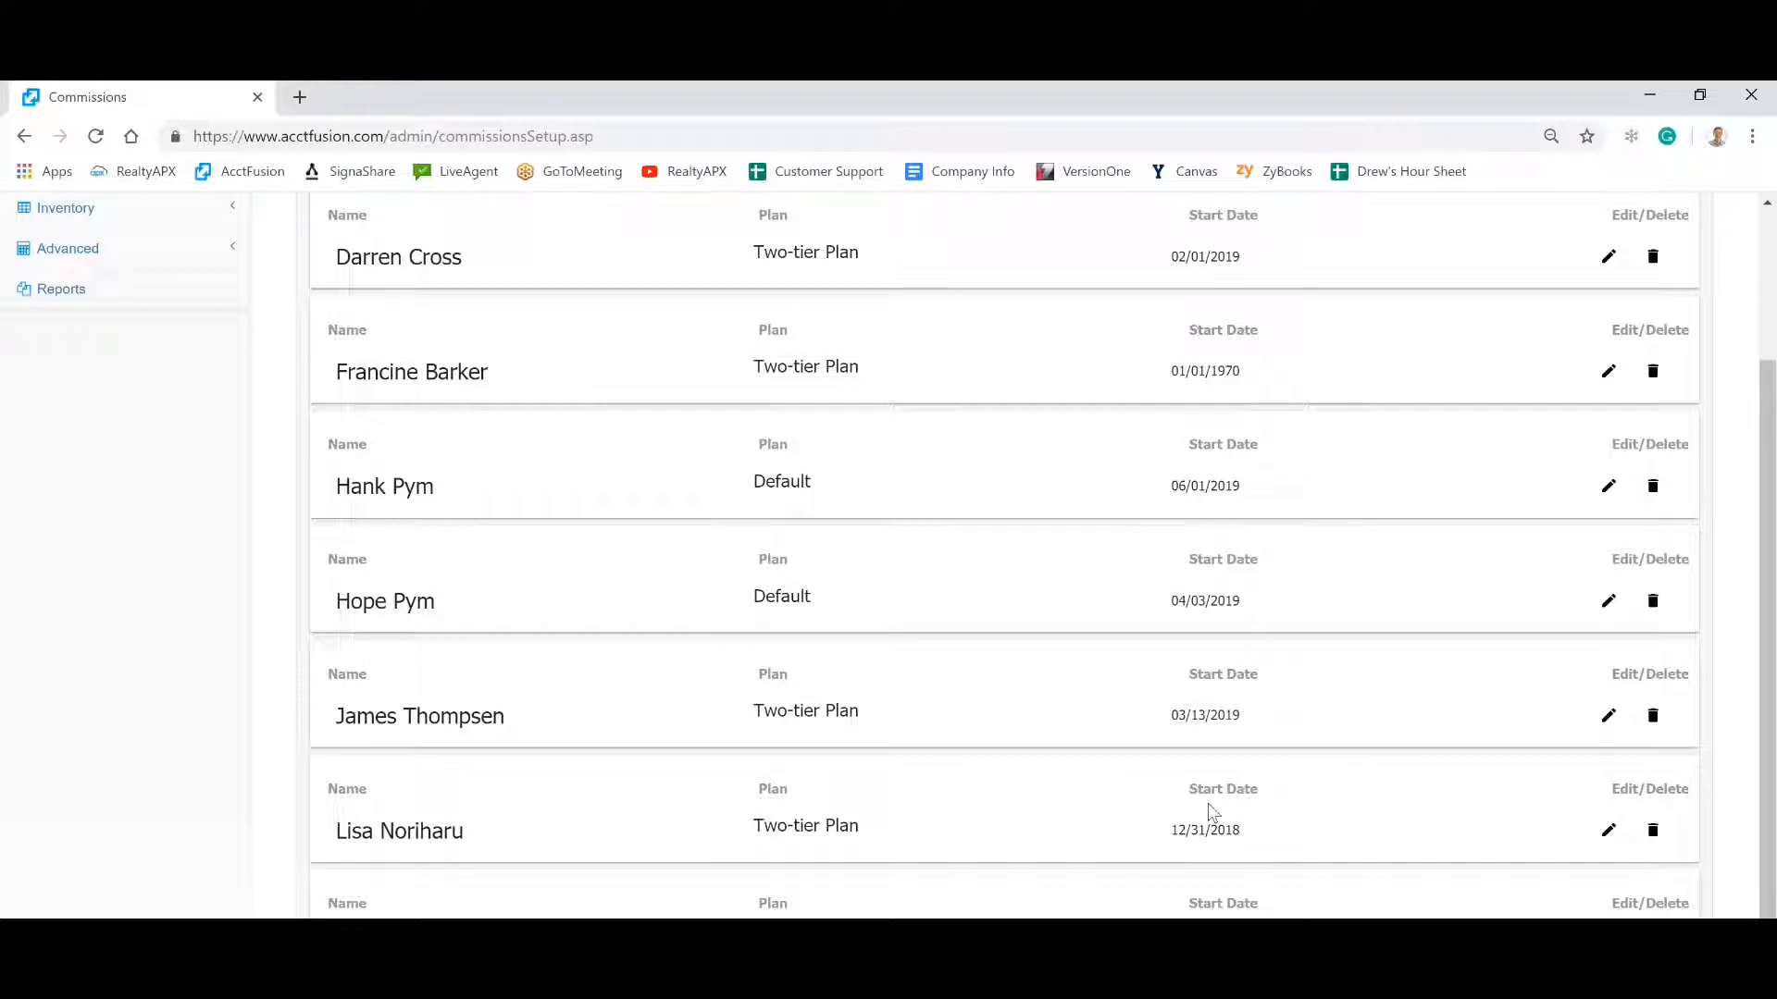
Assign the Two-tier Plan to the team listed between Premier Team and Entry Team, and save the team.
scroll(1212, 814, "up", 3)
left_click(544, 302)
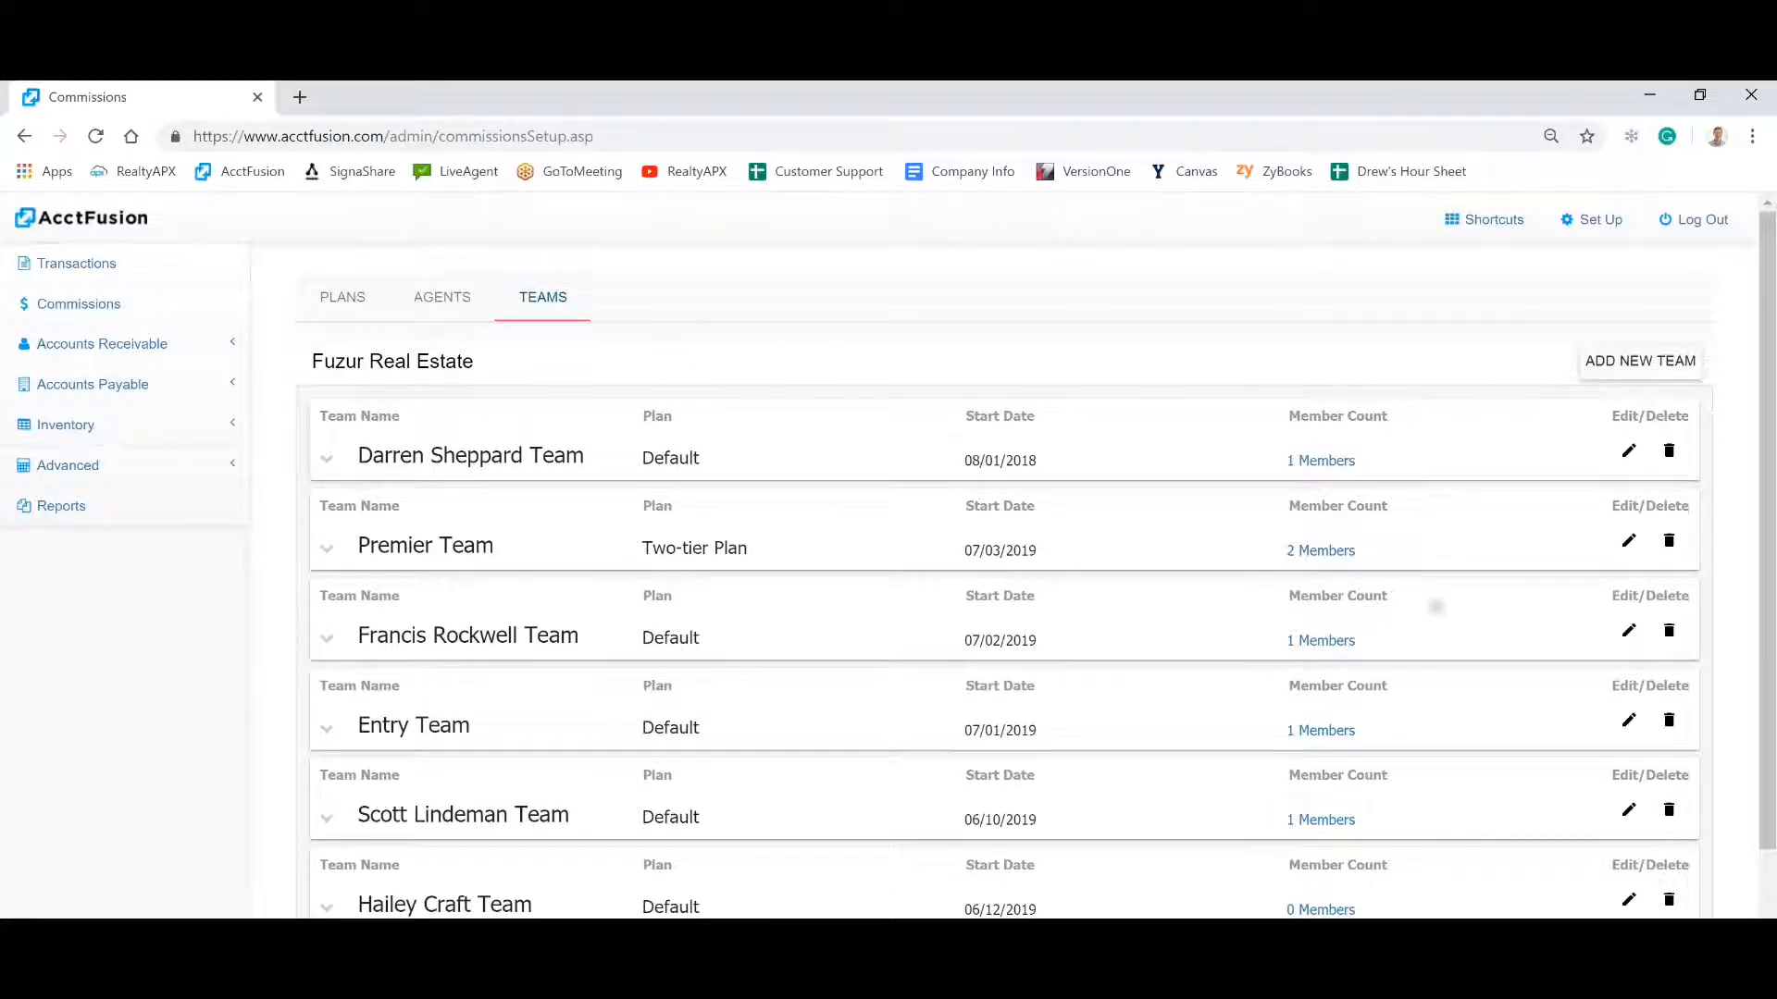
left_click(1628, 631)
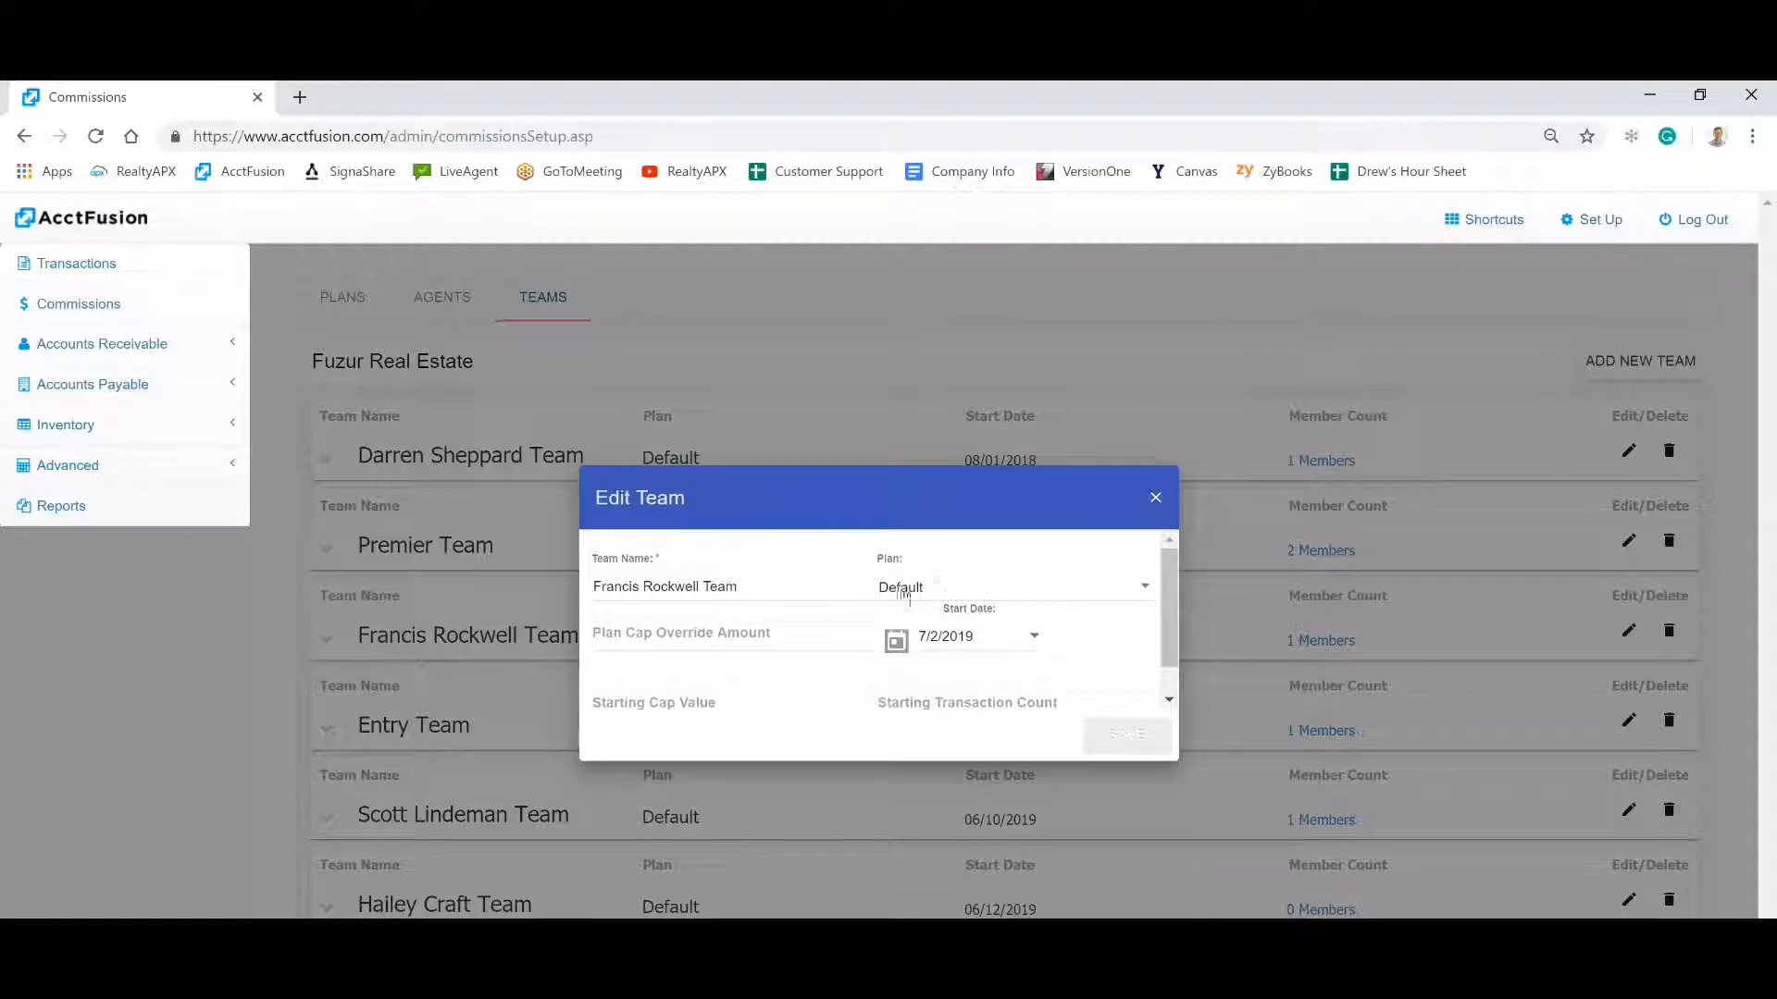
left_click(952, 589)
left_click(946, 628)
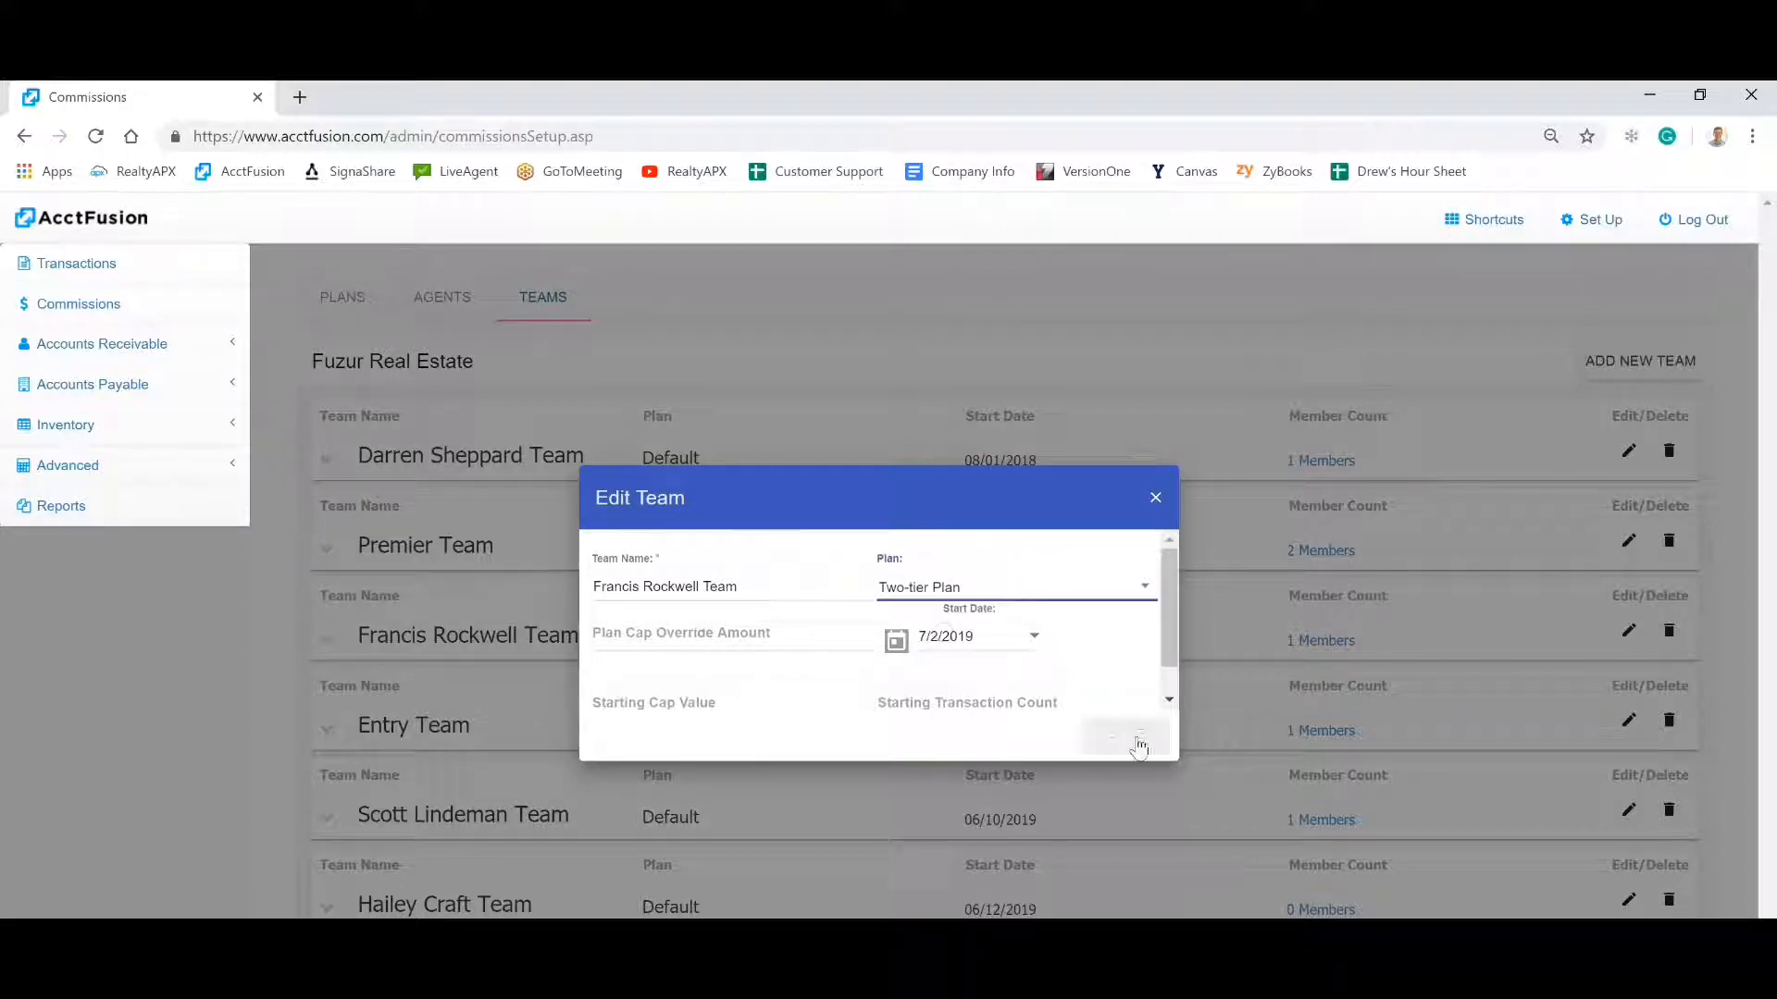
left_click(1120, 736)
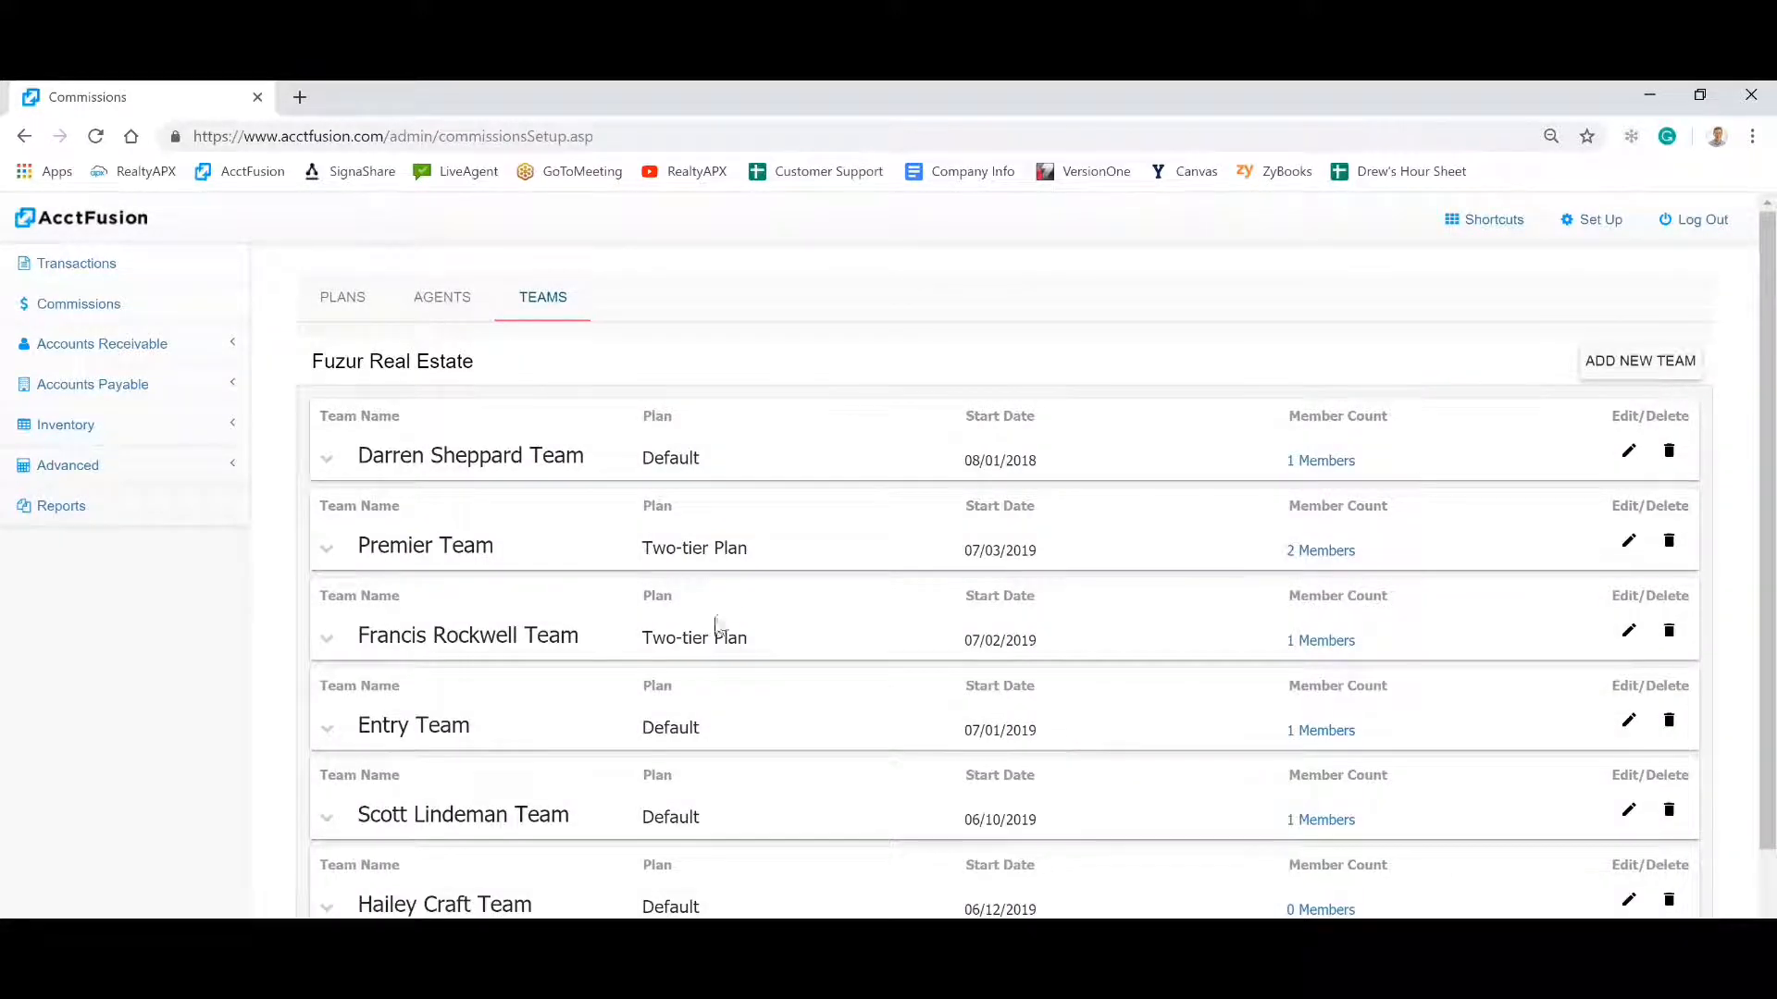
Set the Plan Cap Override Amount to 1000000 for the team listed between Premier Team and Entry Team, and save.
left_click(1629, 631)
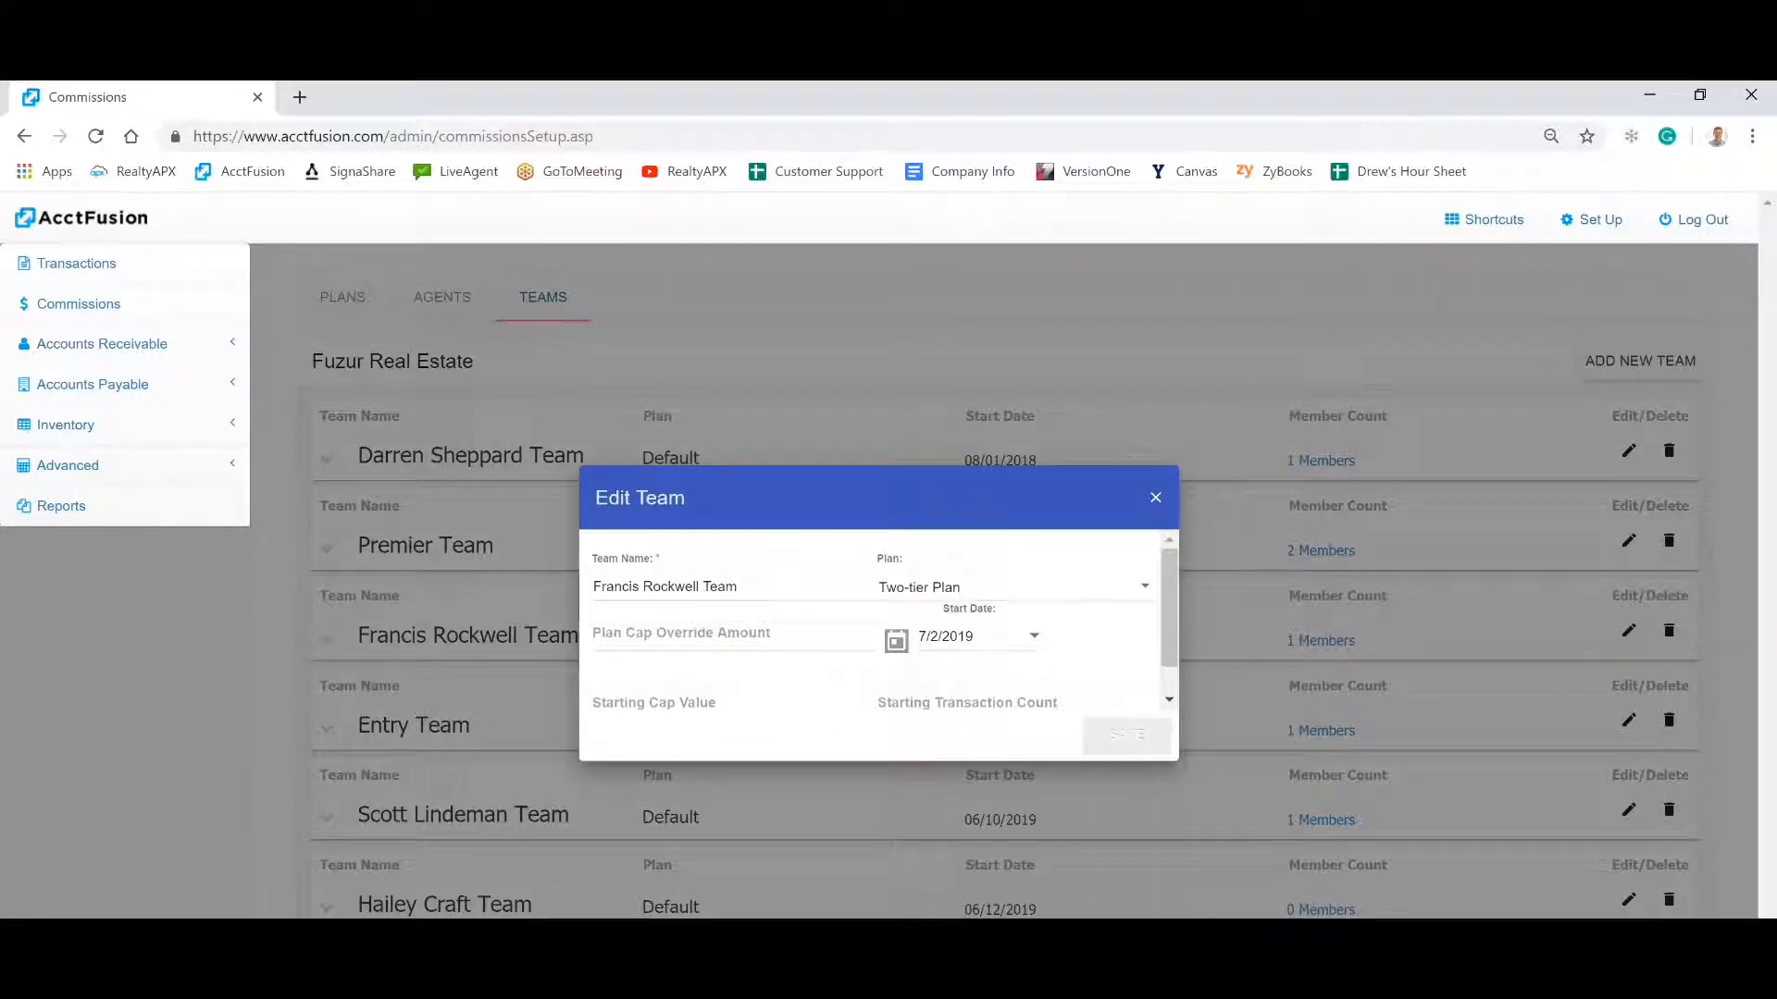
left_click(626, 638)
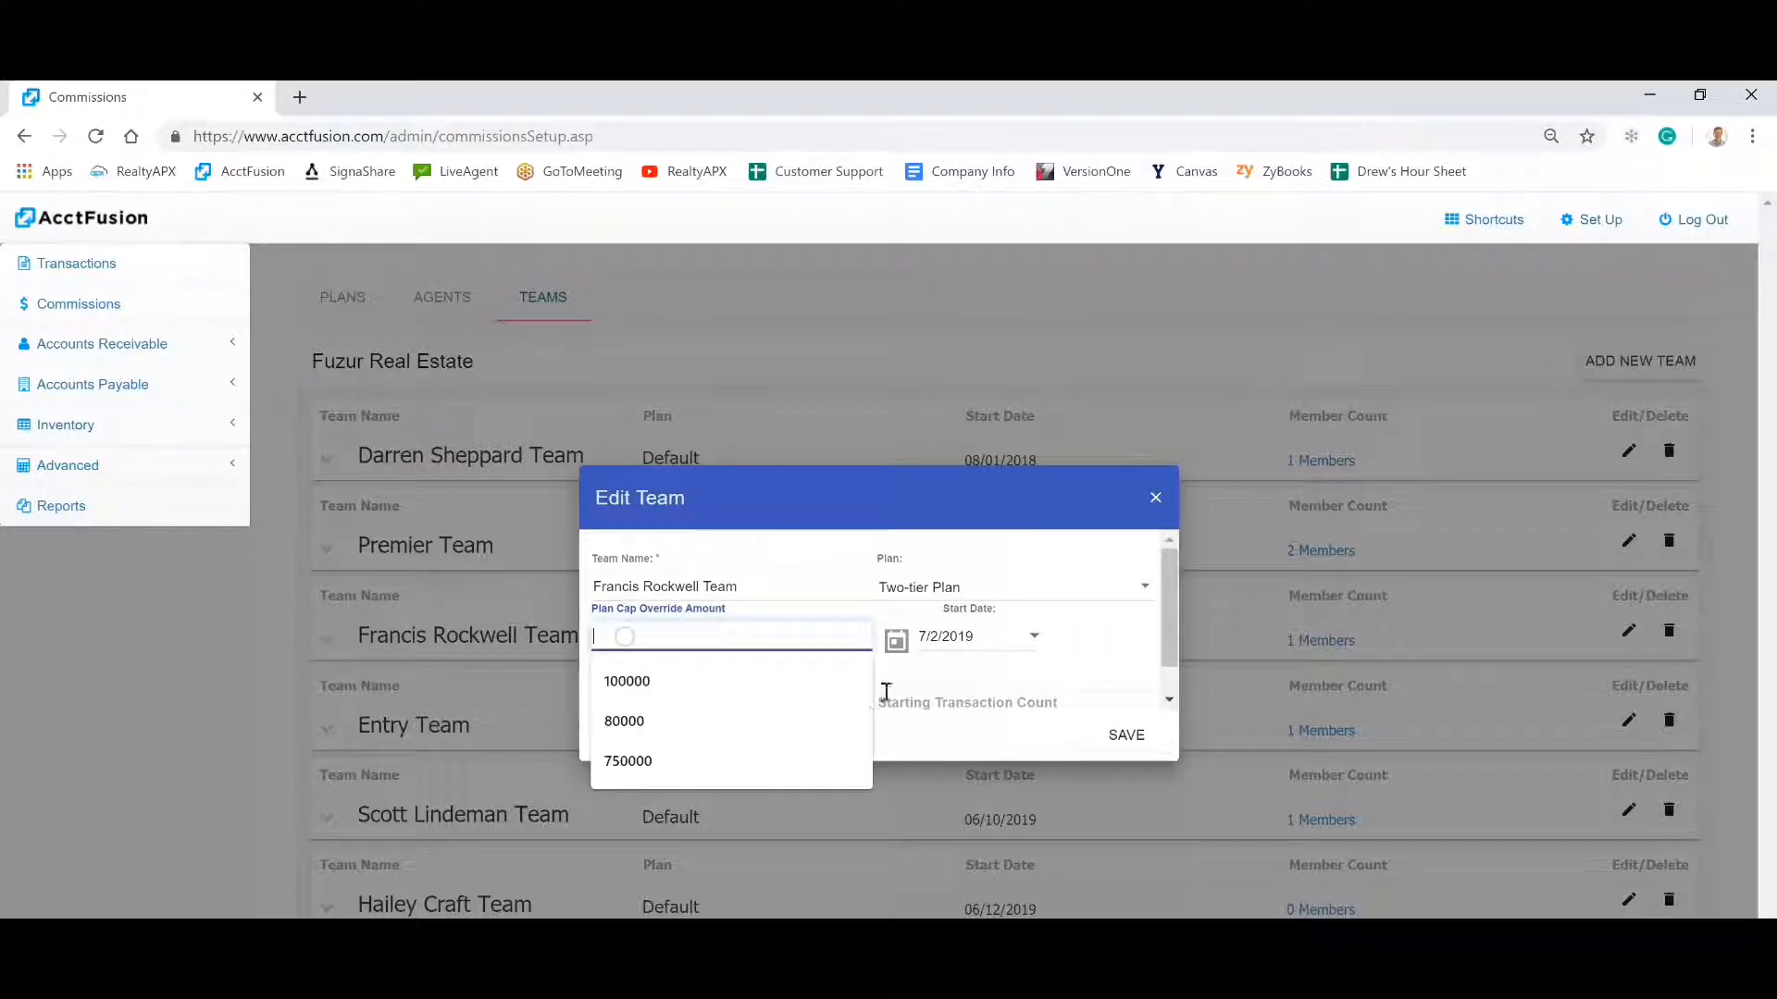
type("10000")
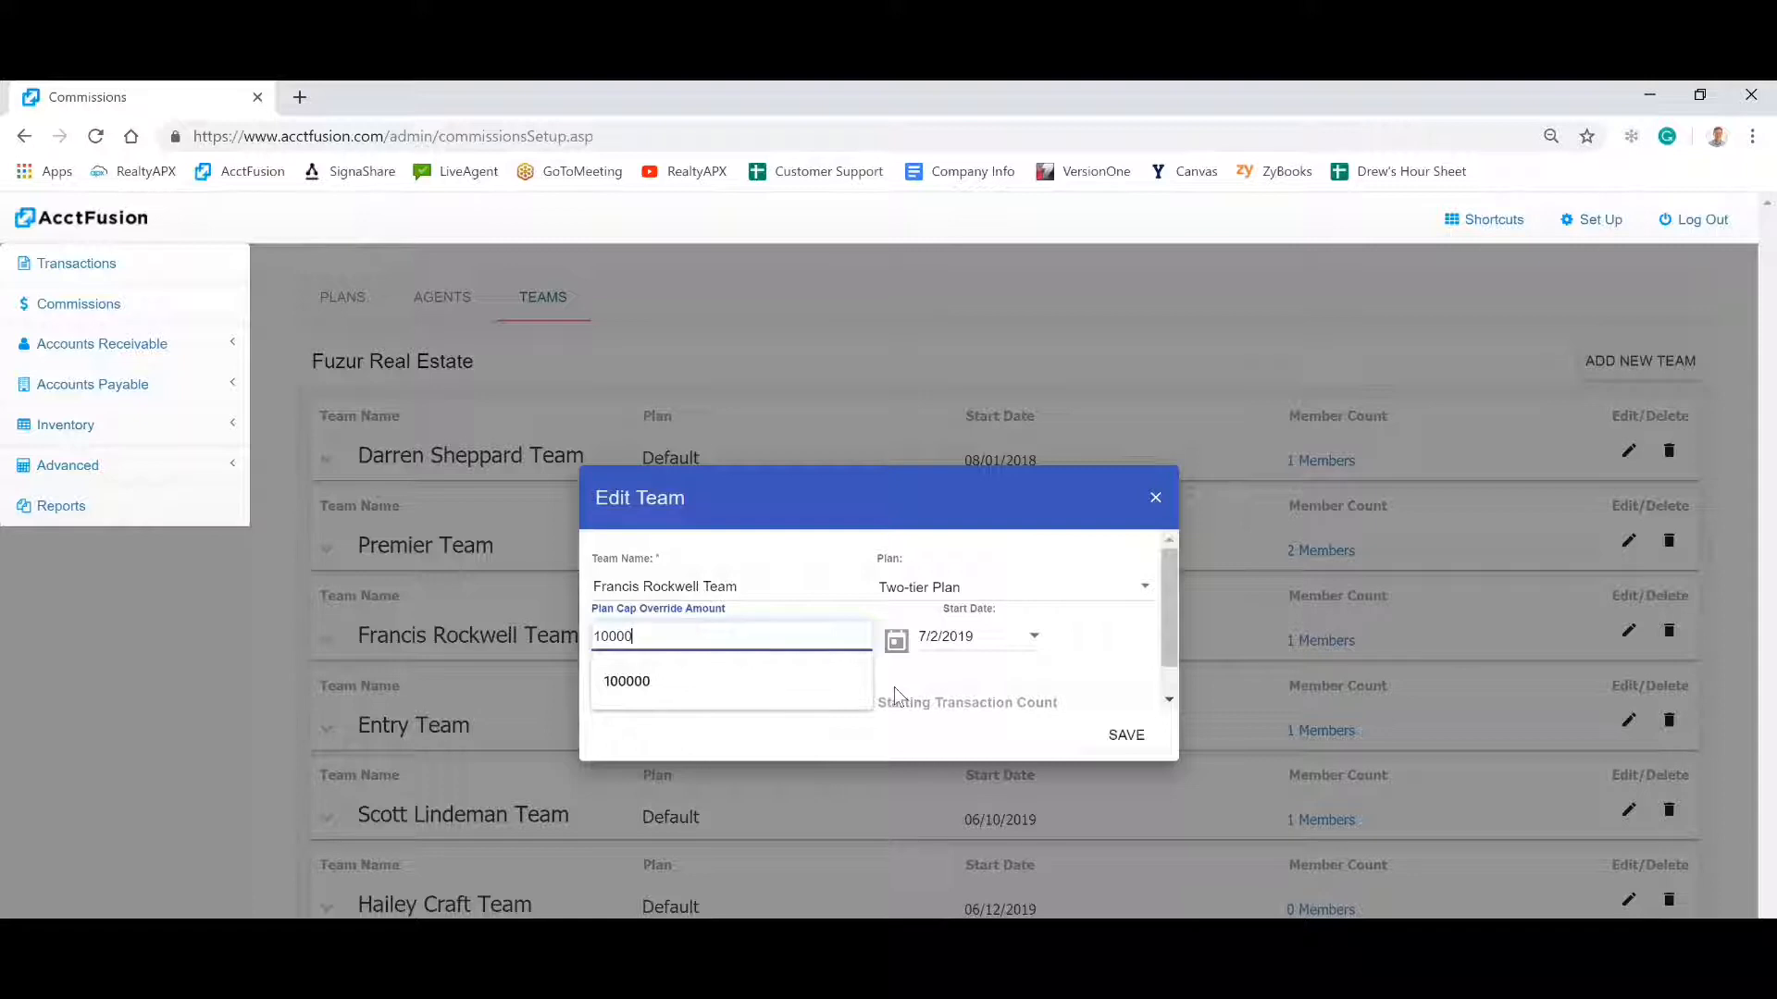
type("00")
left_click(802, 541)
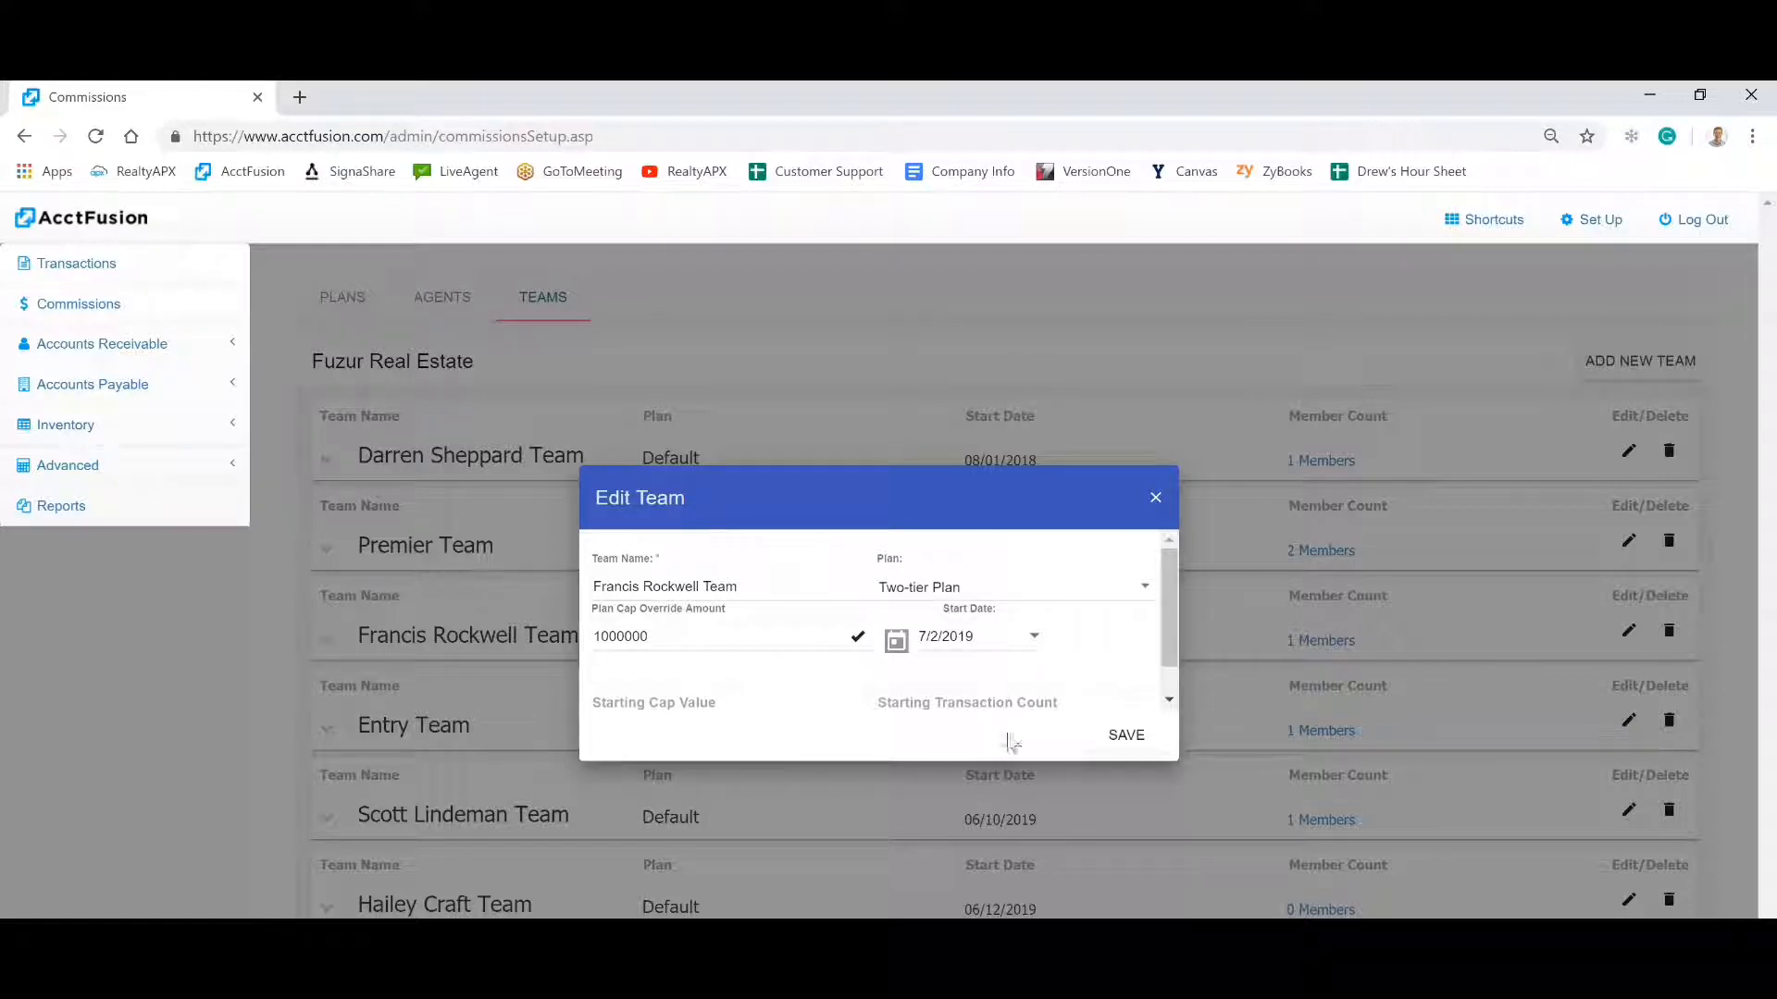
left_click(1121, 758)
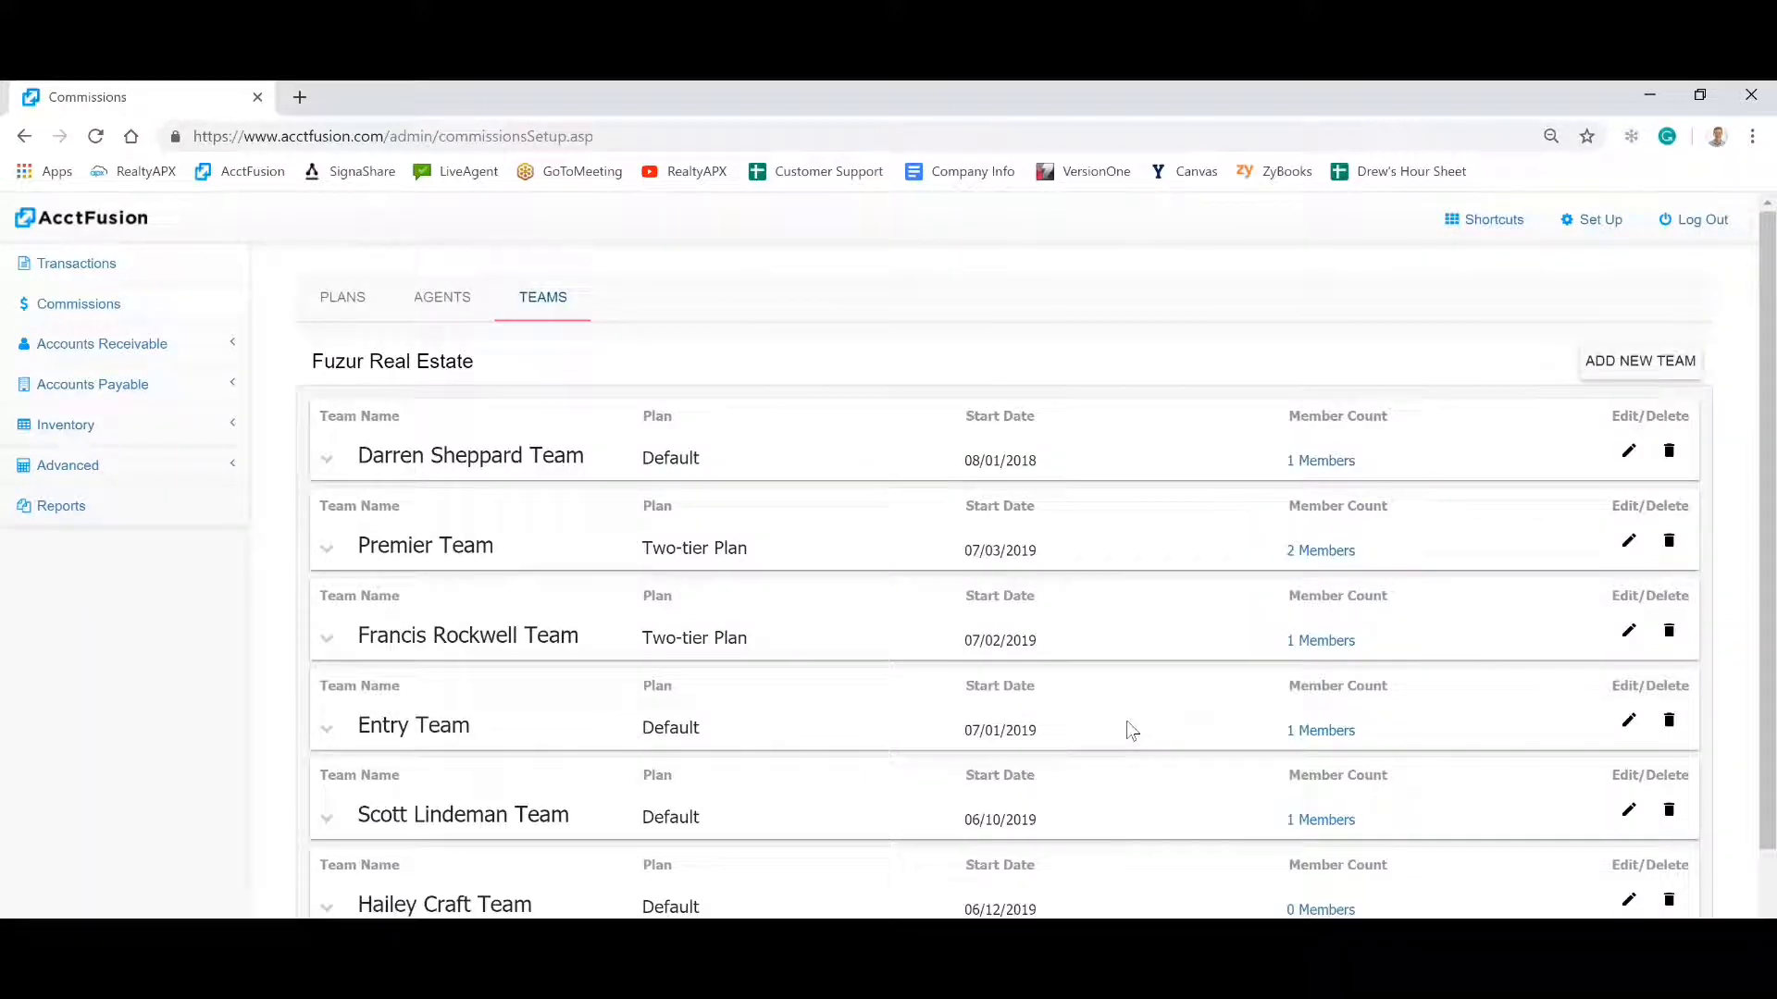